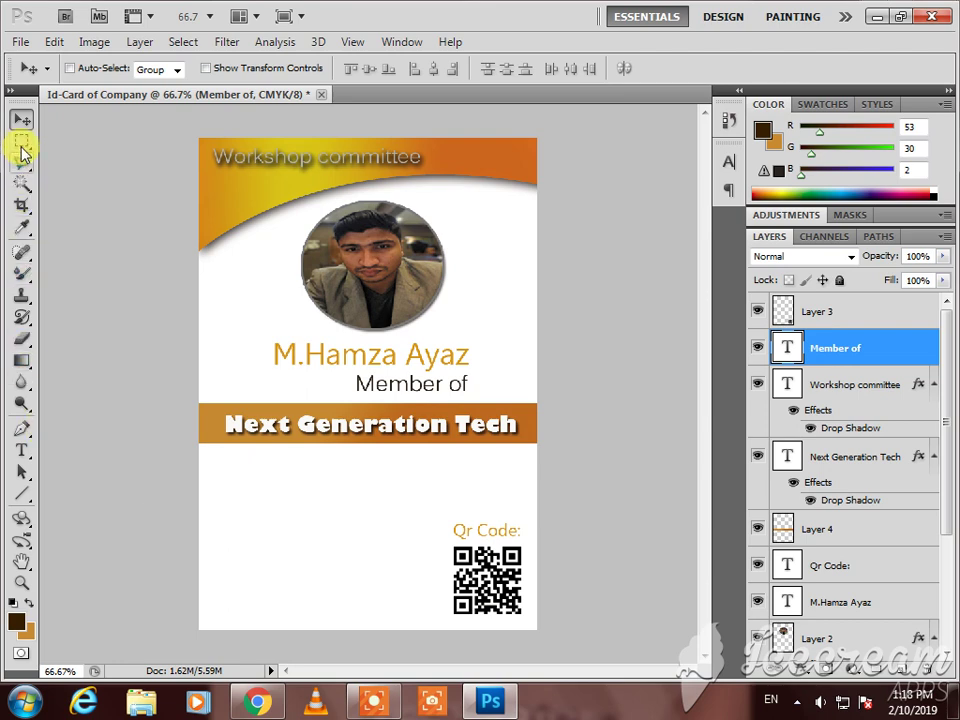
Step: Switch from the Rectangular Marquee Tool to the Pen Tool
left_click(22, 144)
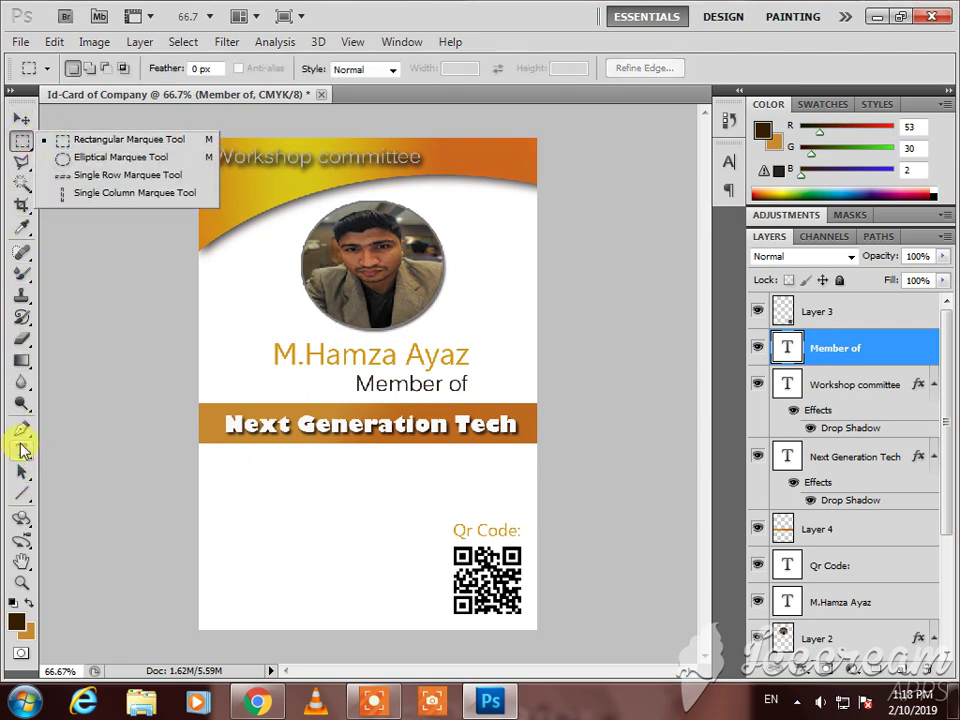
left_click(22, 428)
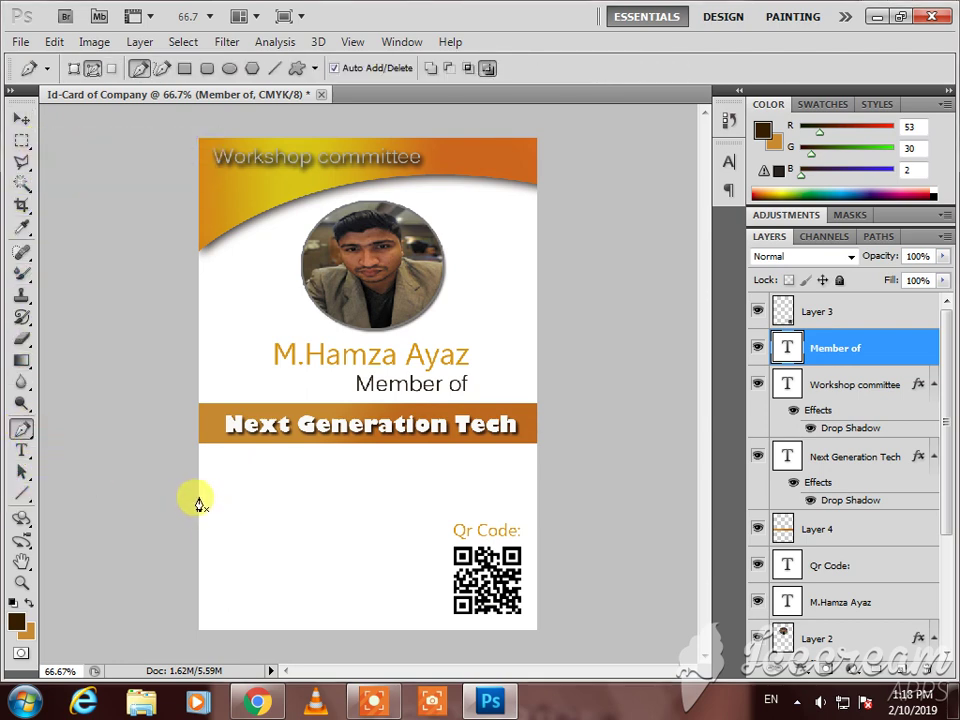
Step: Add a new empty layer and start a path curving from the card's left edge to the bottom middle
key("ctrl+shift+n")
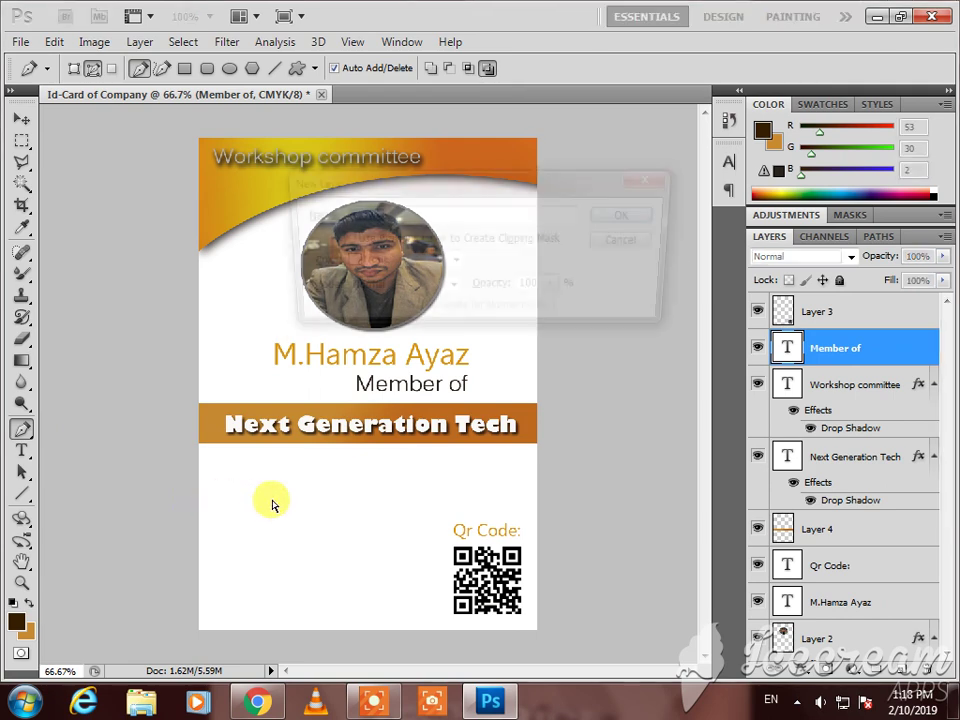
key("Return")
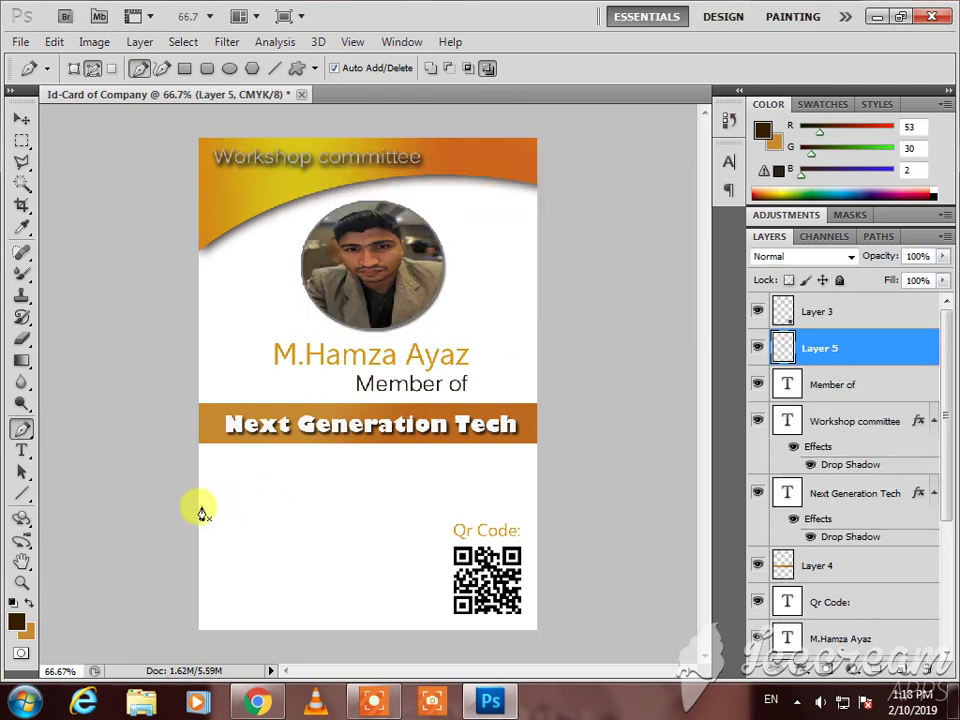
left_click(198, 513)
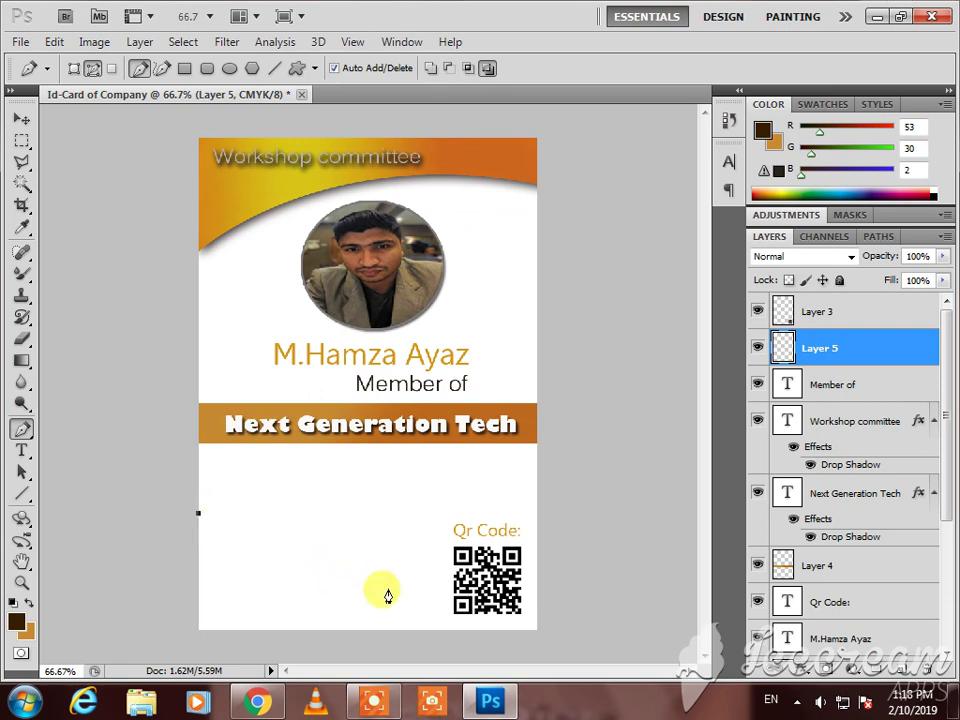
mouse_move(419, 586)
left_mouse_down()
mouse_move(545, 598)
mouse_move(668, 590)
mouse_move(677, 568)
mouse_move(652, 560)
left_mouse_up()
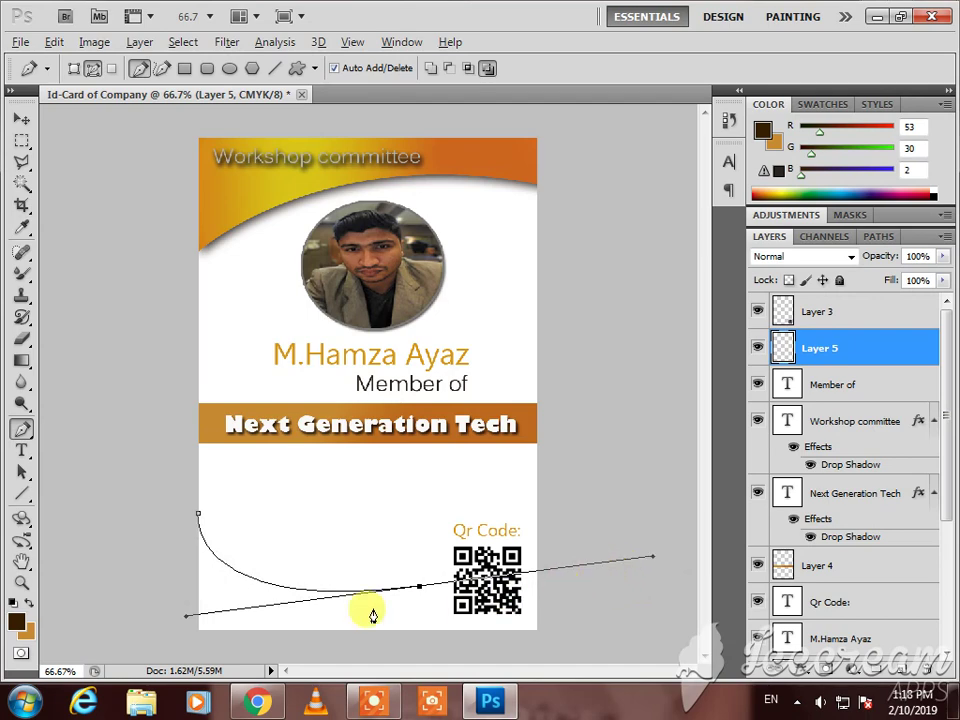
left_click(420, 588, "alt")
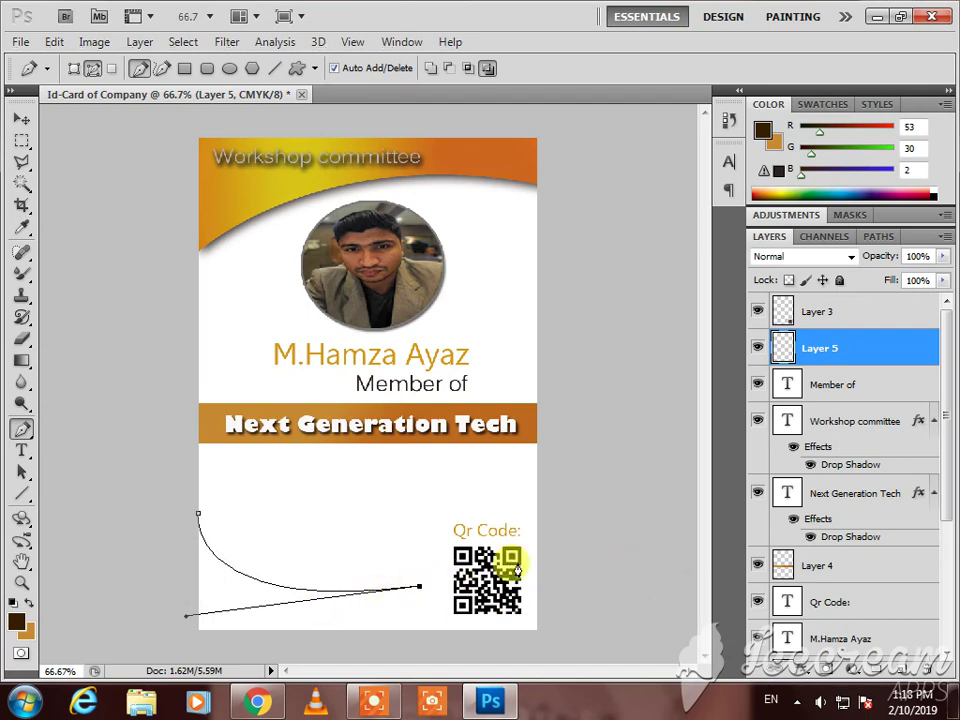
Step: Curve the path up to the right edge near the QR code, run it along the bottom, and close it
left_click(537, 545)
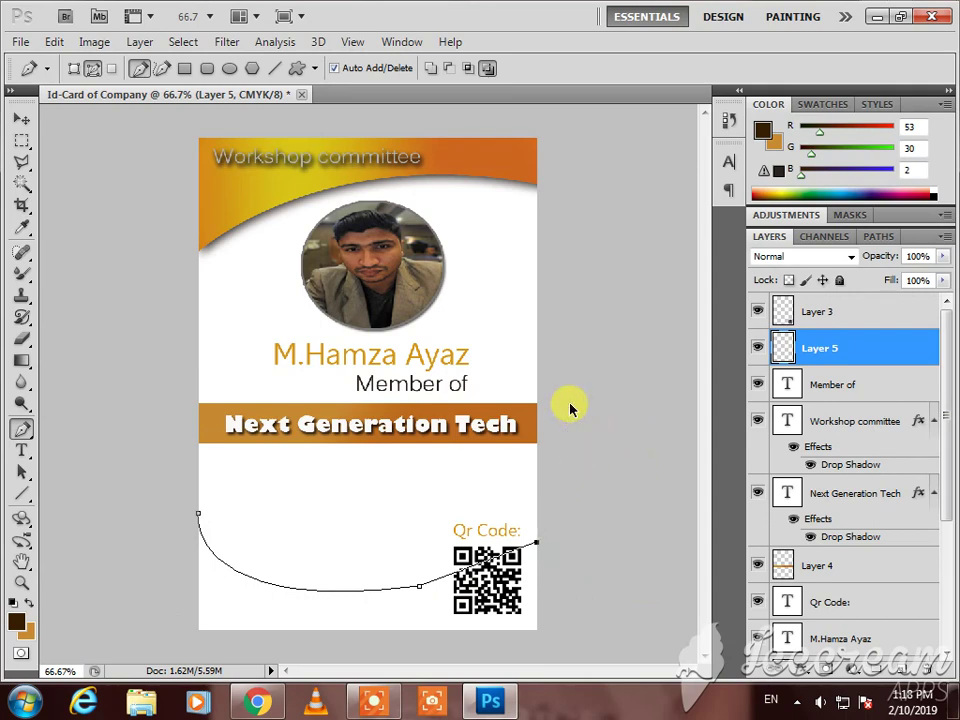
key("ctrl+z")
left_click_drag(537, 545, 565, 512)
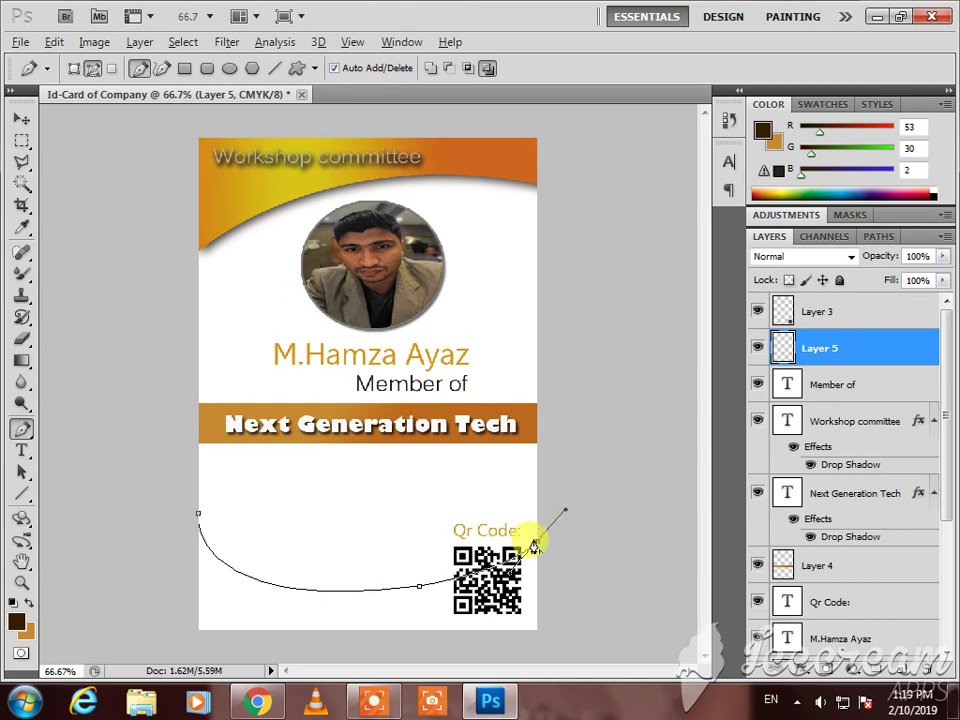
left_click(537, 545, "alt")
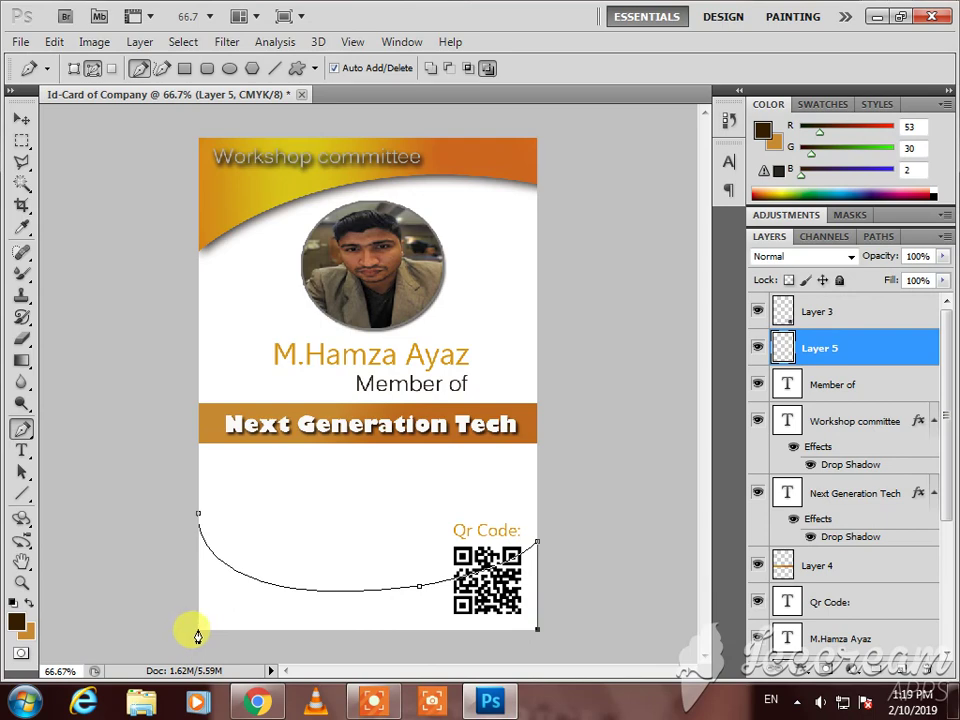
left_click(198, 629)
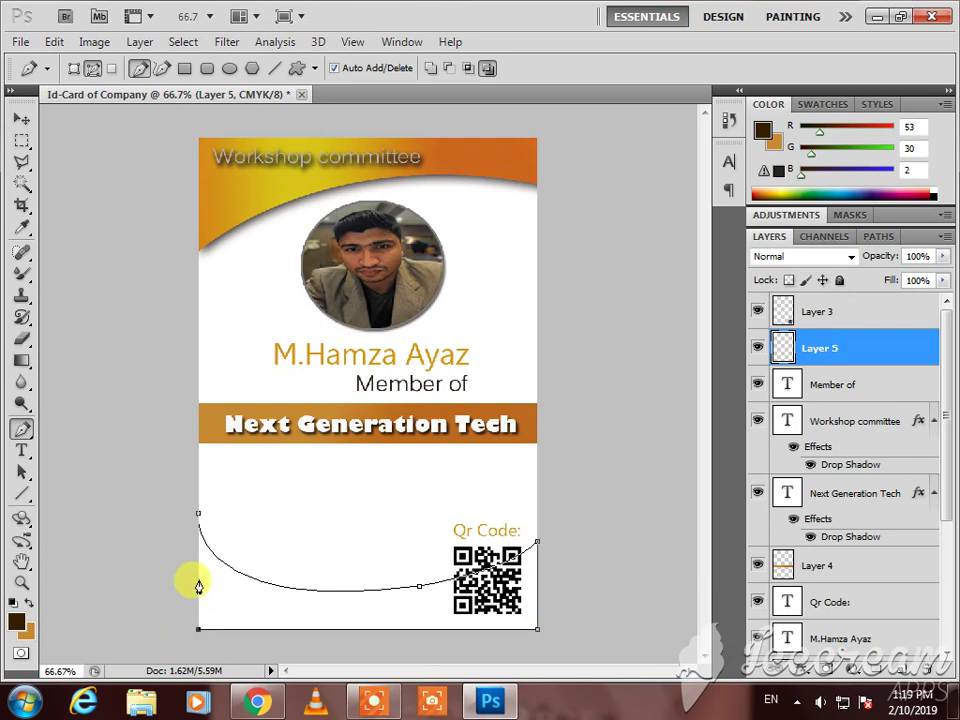
left_click(198, 519)
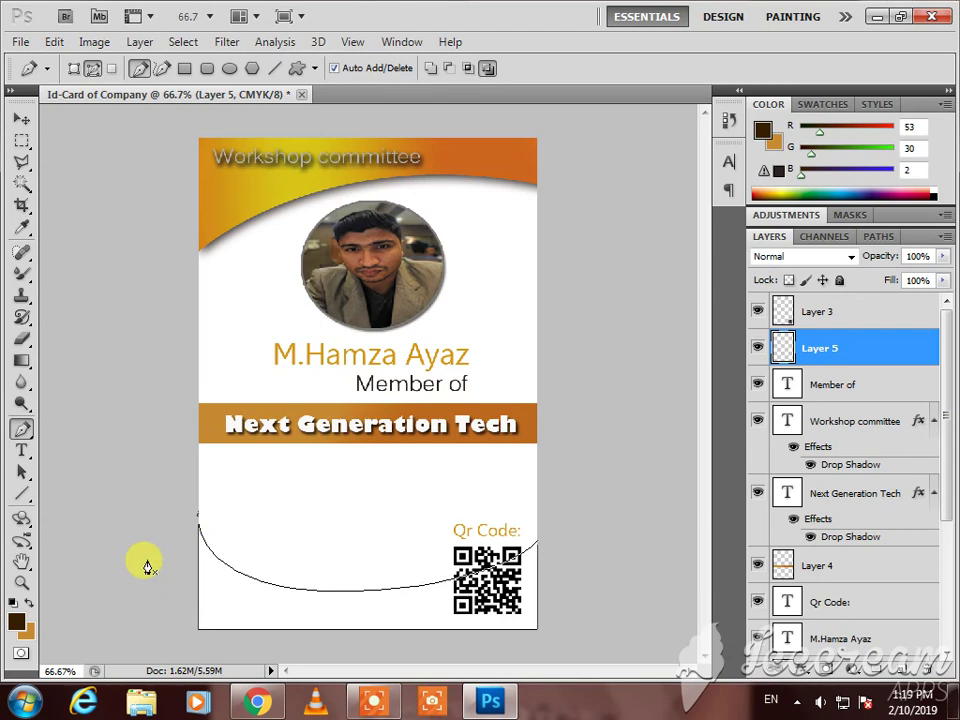
Step: Fill the path's selection with a vertical reflected orange-to-dark-brown gradient
key("ctrl+Return")
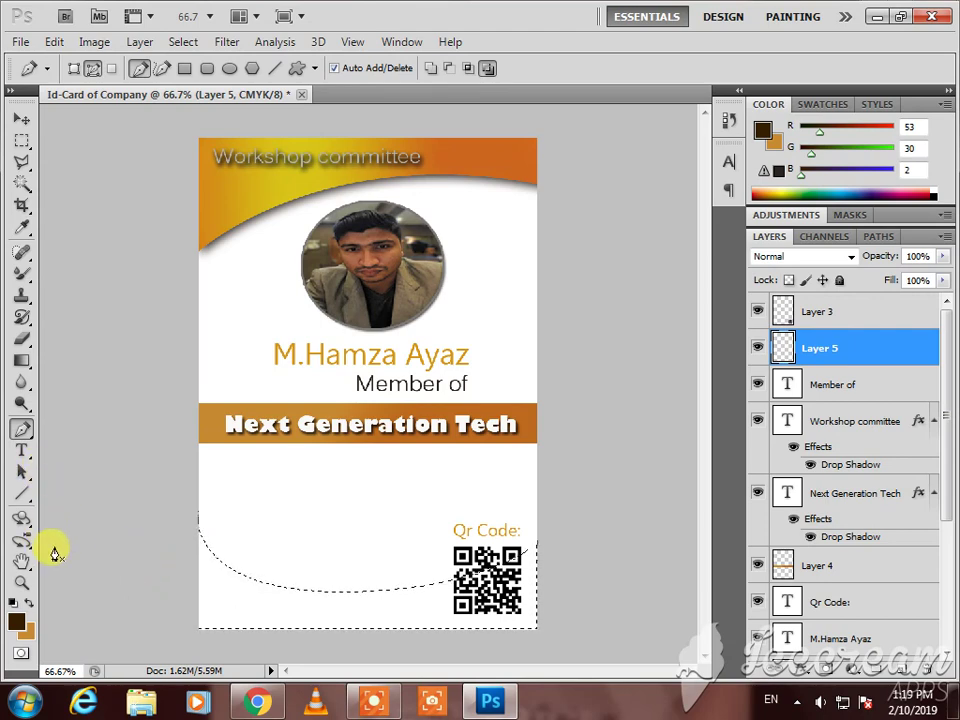
key("g")
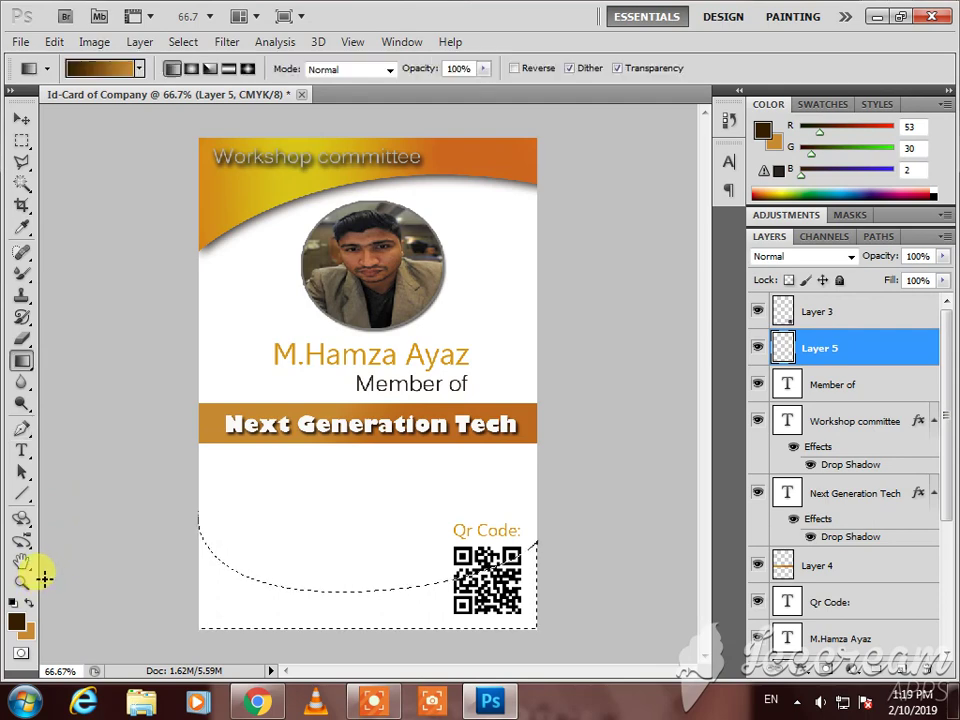
mouse_move(261, 604)
left_mouse_down()
mouse_move(386, 609)
mouse_move(349, 531)
left_mouse_up()
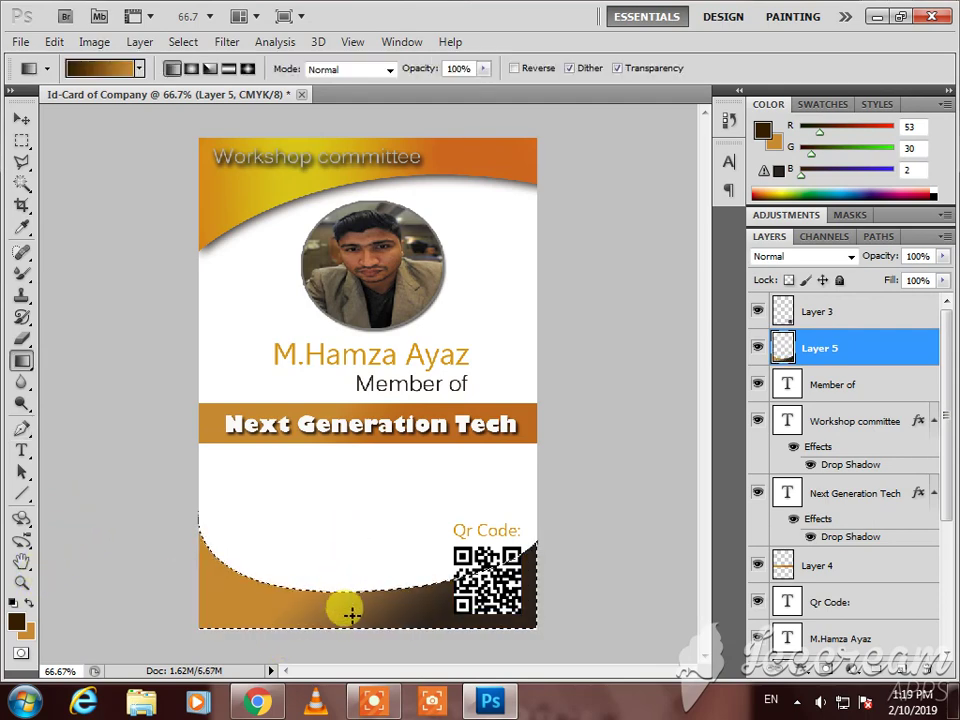
left_click_drag(349, 615, 339, 557)
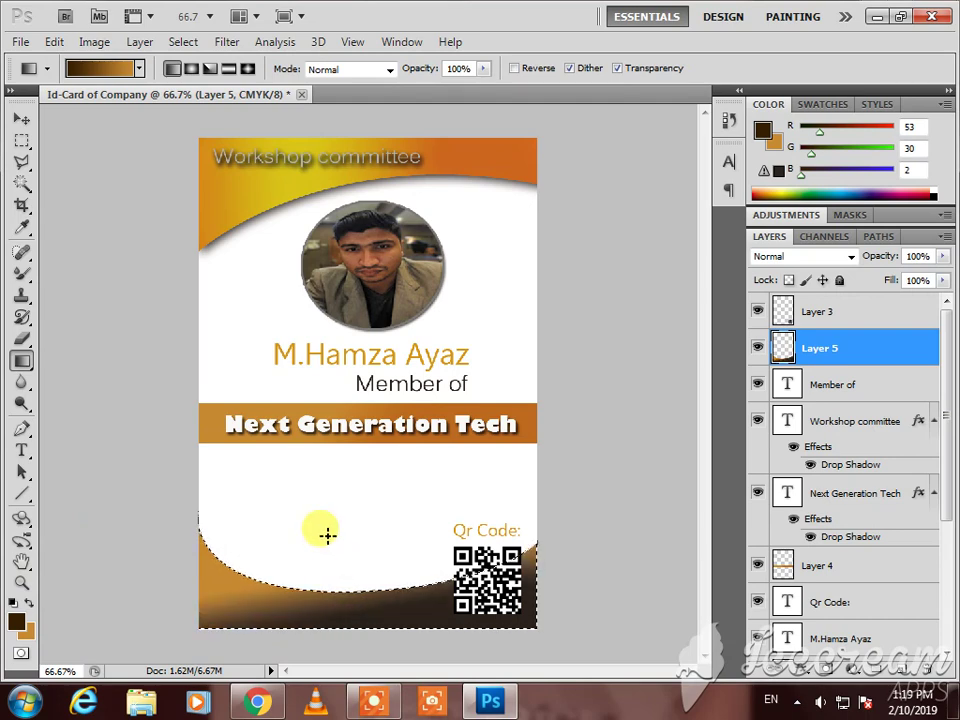
left_click(229, 68)
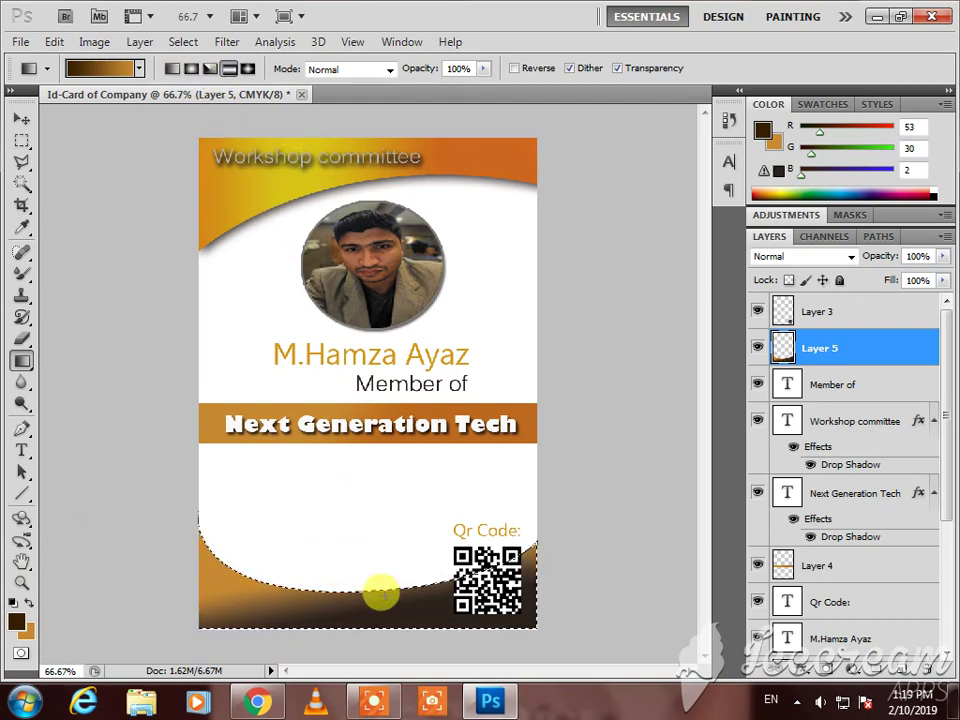
left_click_drag(377, 583, 374, 649)
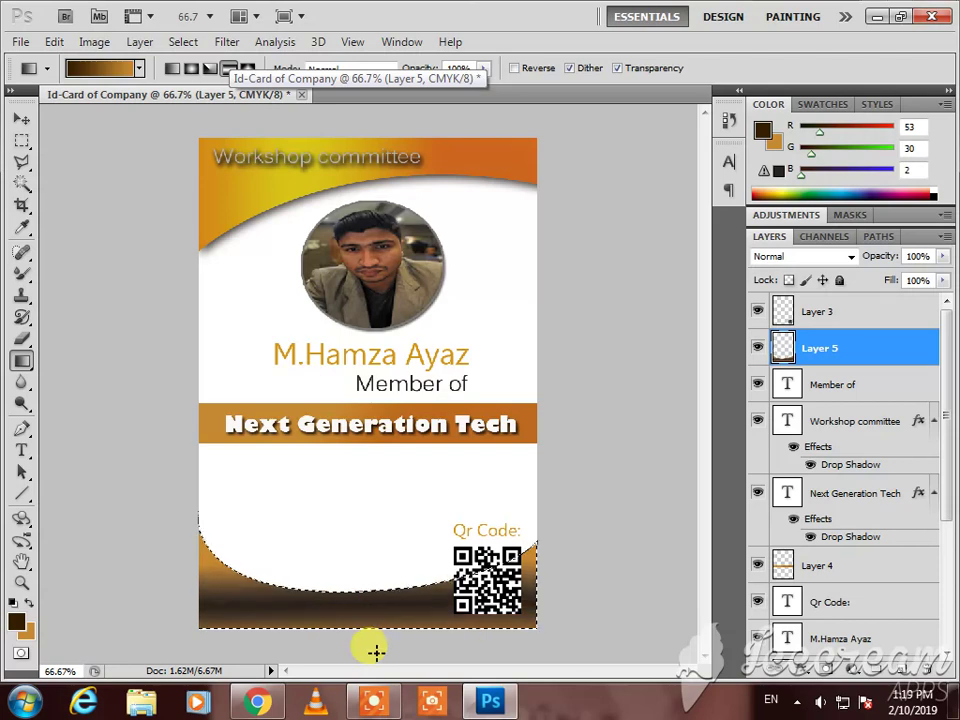
Step: Set the foreground colour to golden yellow #b89c00 and deselect the footer shape
left_click(16, 621)
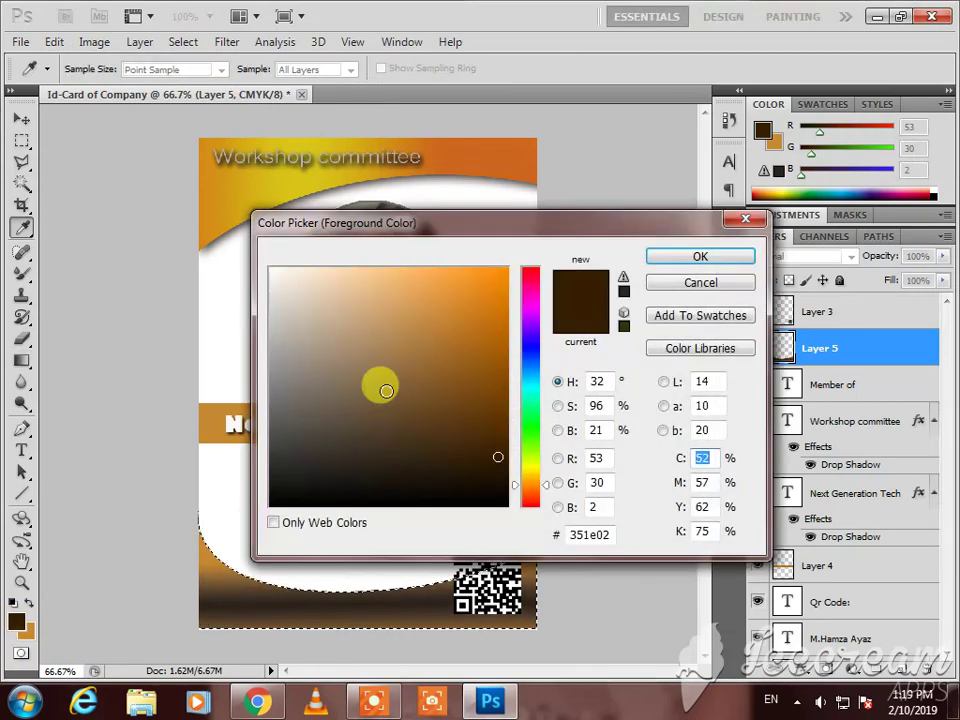
left_click(528, 474)
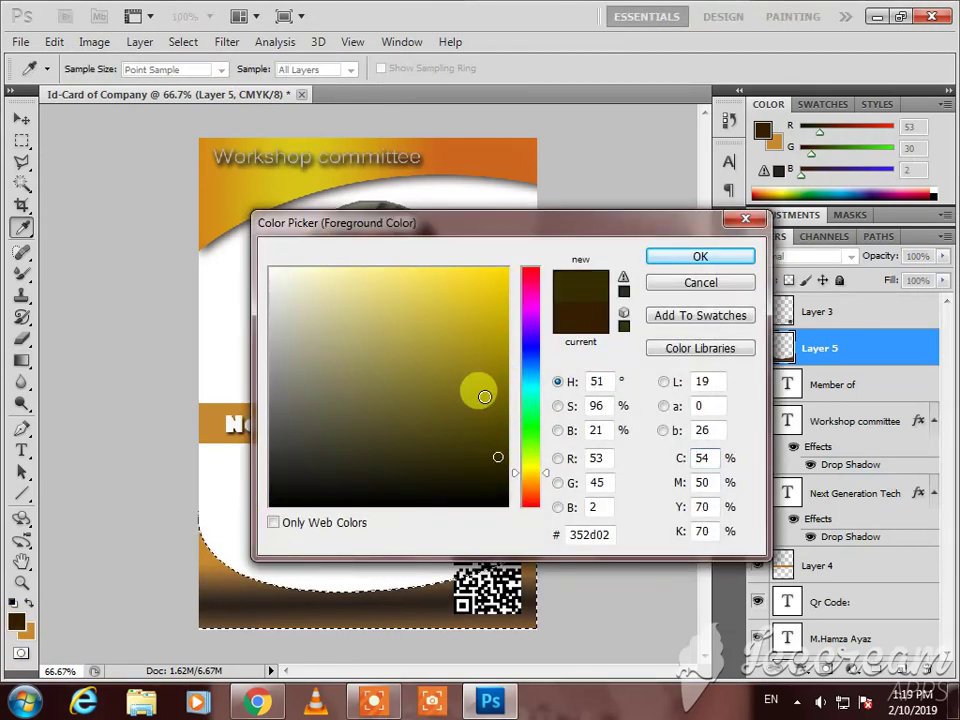
left_click(506, 334)
left_click(695, 257)
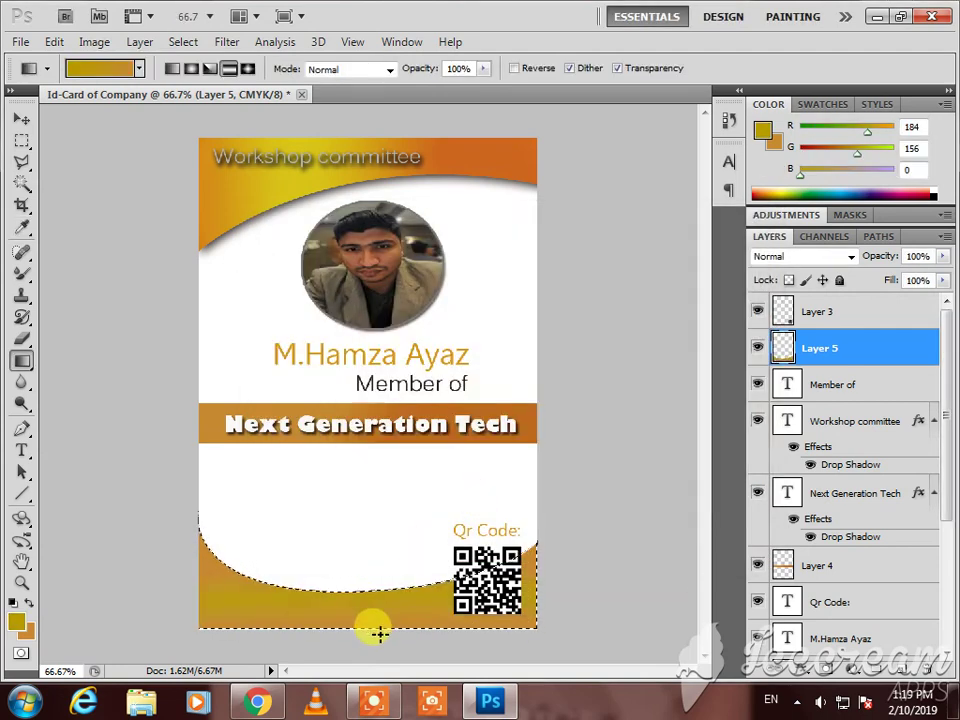
key("ctrl+d")
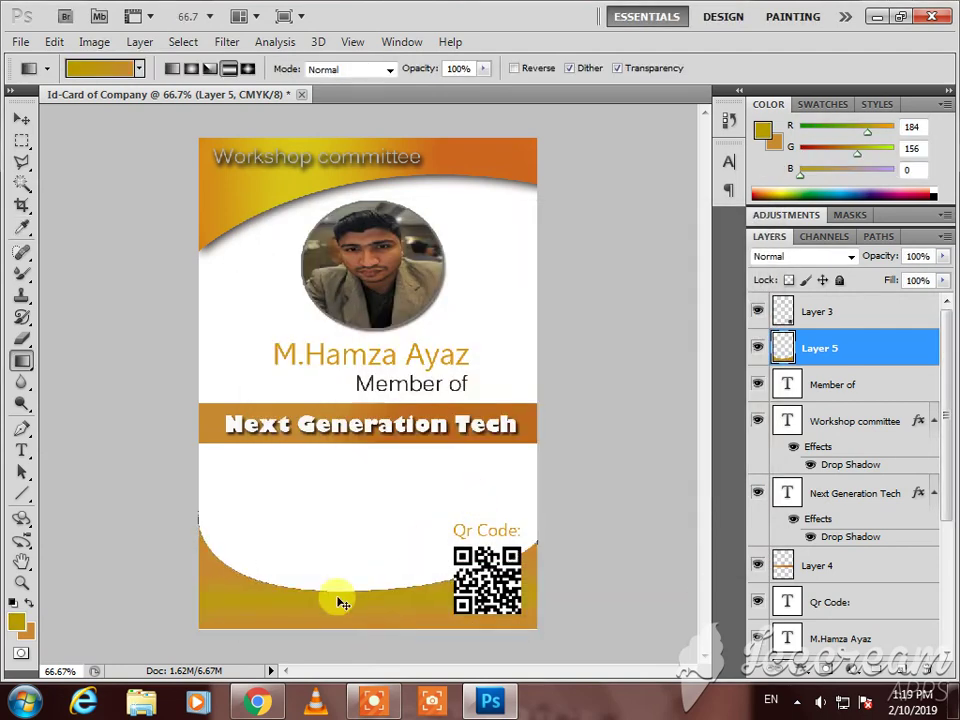
Step: Scale the golden footer to about 110% width and 114% height, past both card edges
left_click(21, 118)
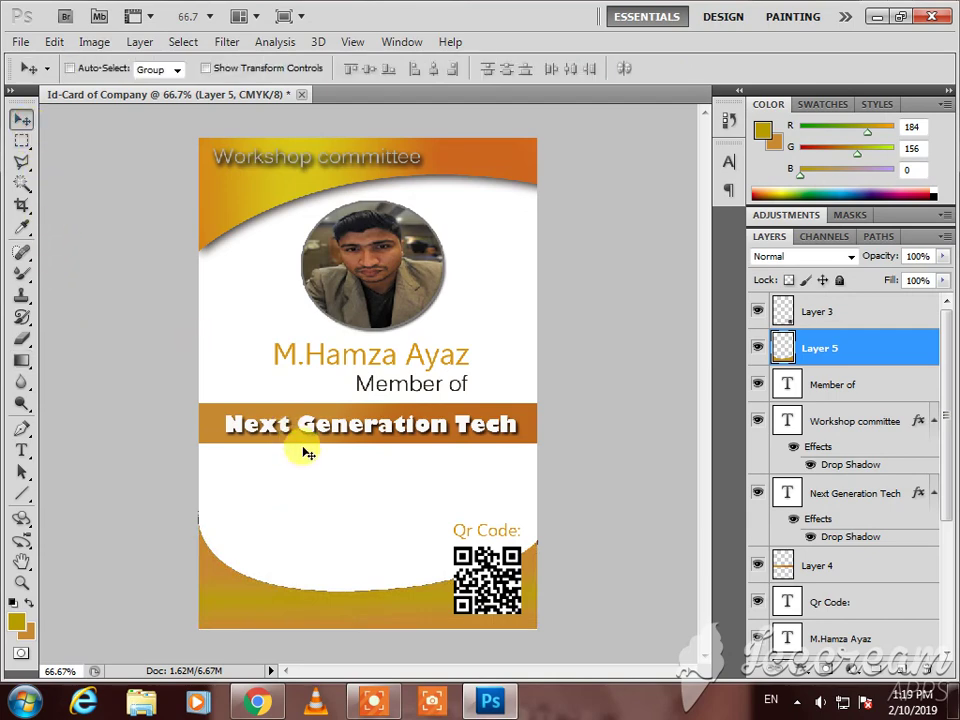
key("ctrl+t")
left_click_drag(536, 577, 563, 577)
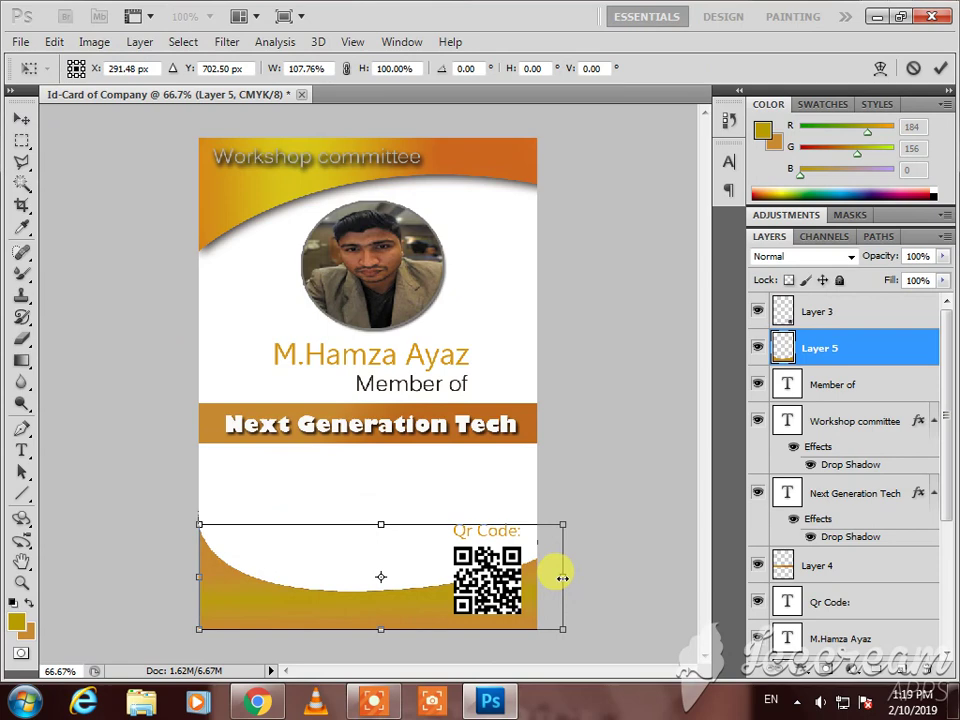
left_click_drag(195, 581, 190, 577)
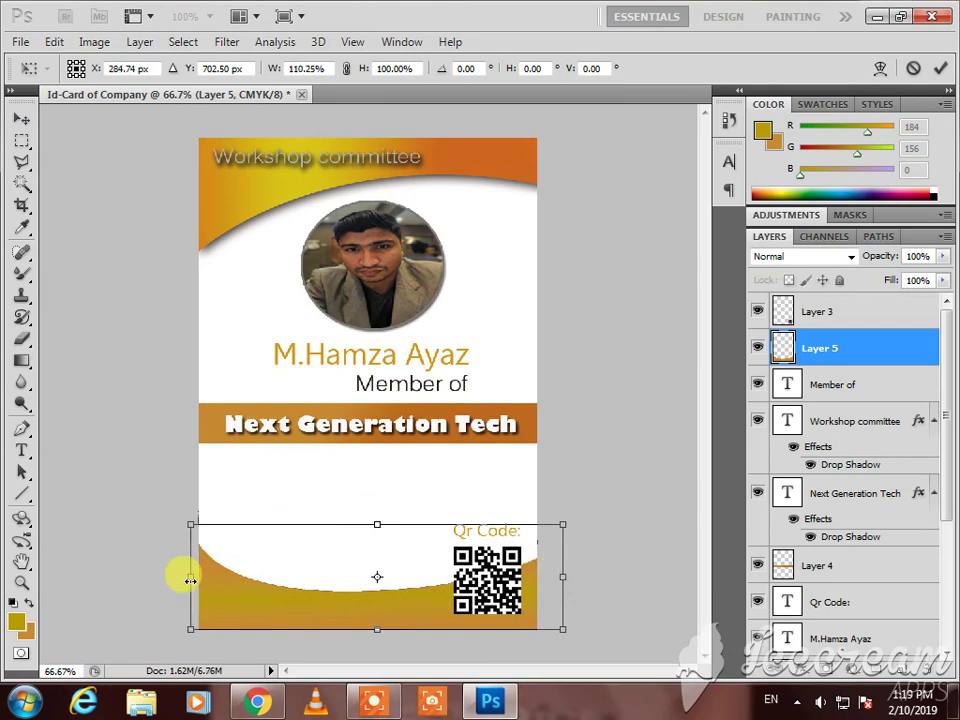
left_click_drag(376, 636, 376, 650)
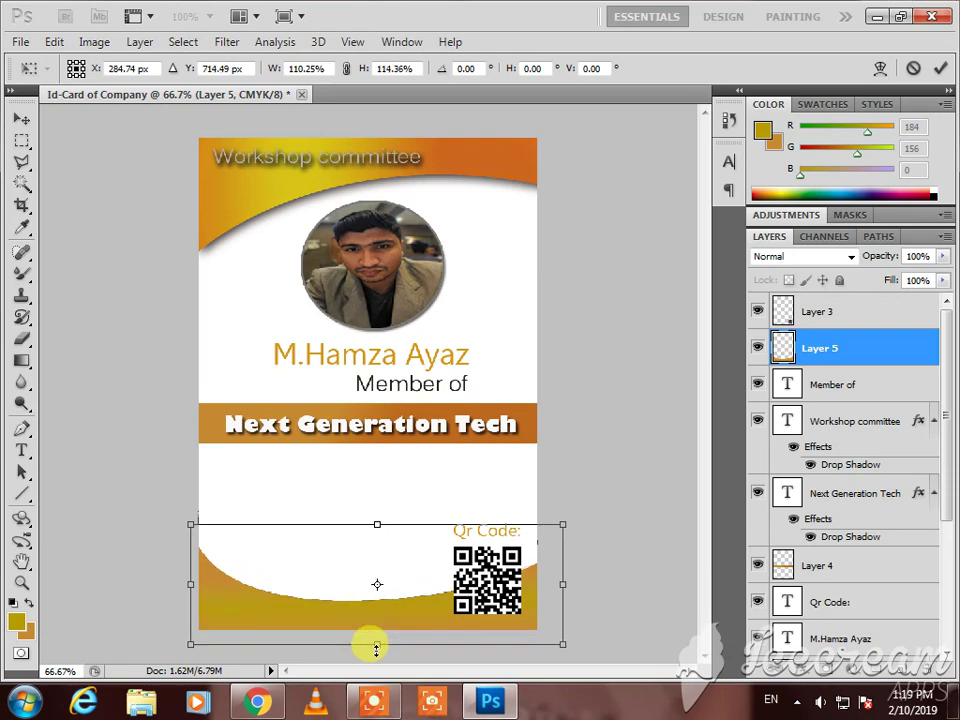
key("Return")
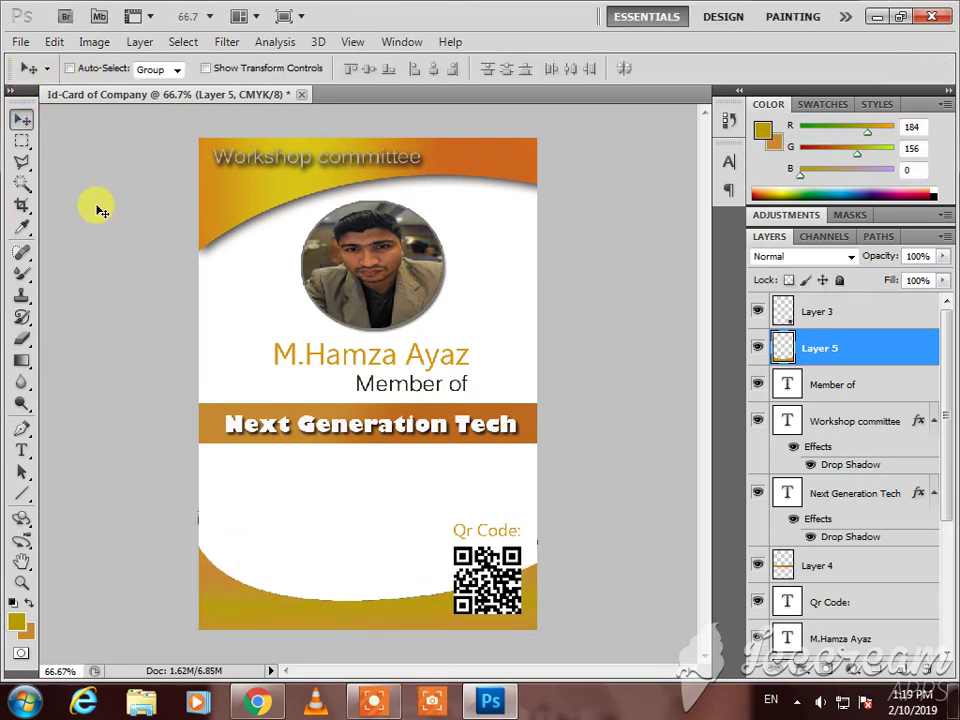
key("ctrl+plus")
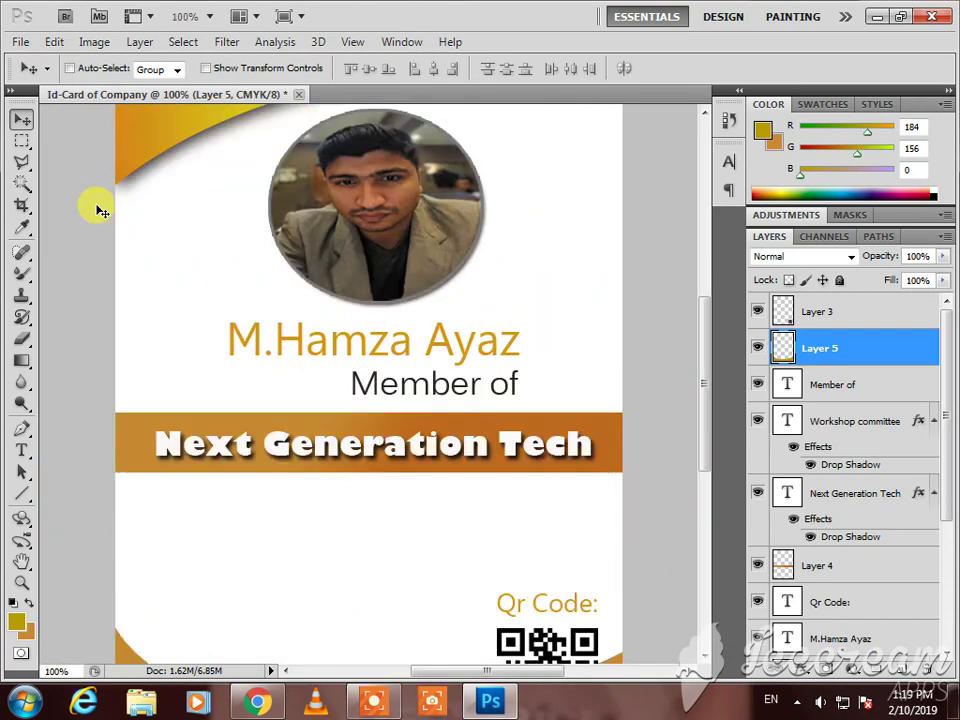
key("ctrl+minus")
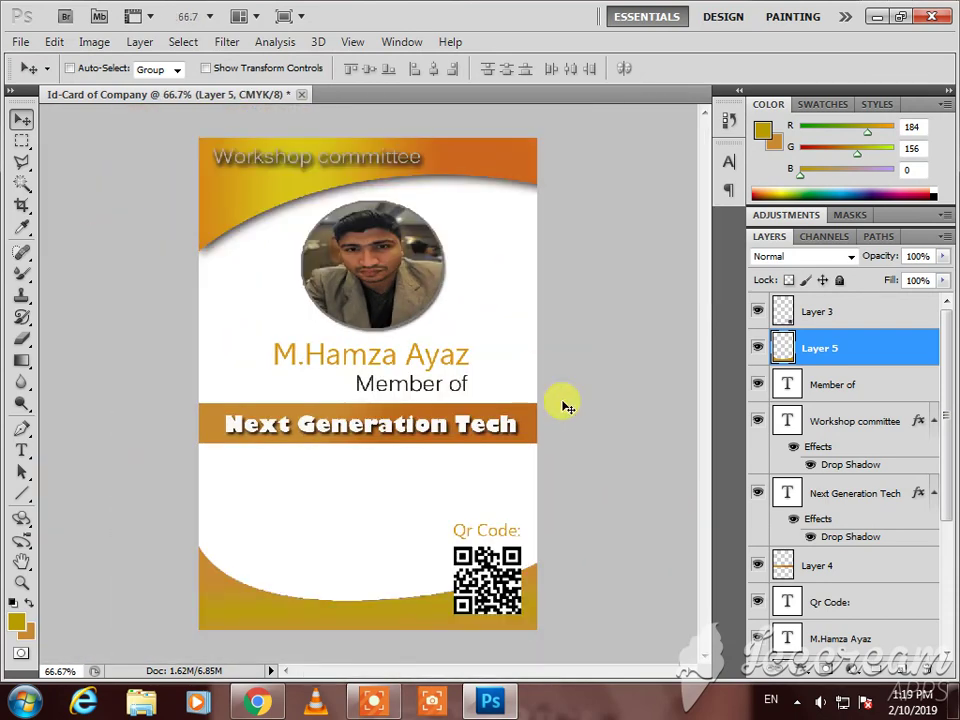
left_click(822, 344)
right_click(848, 350)
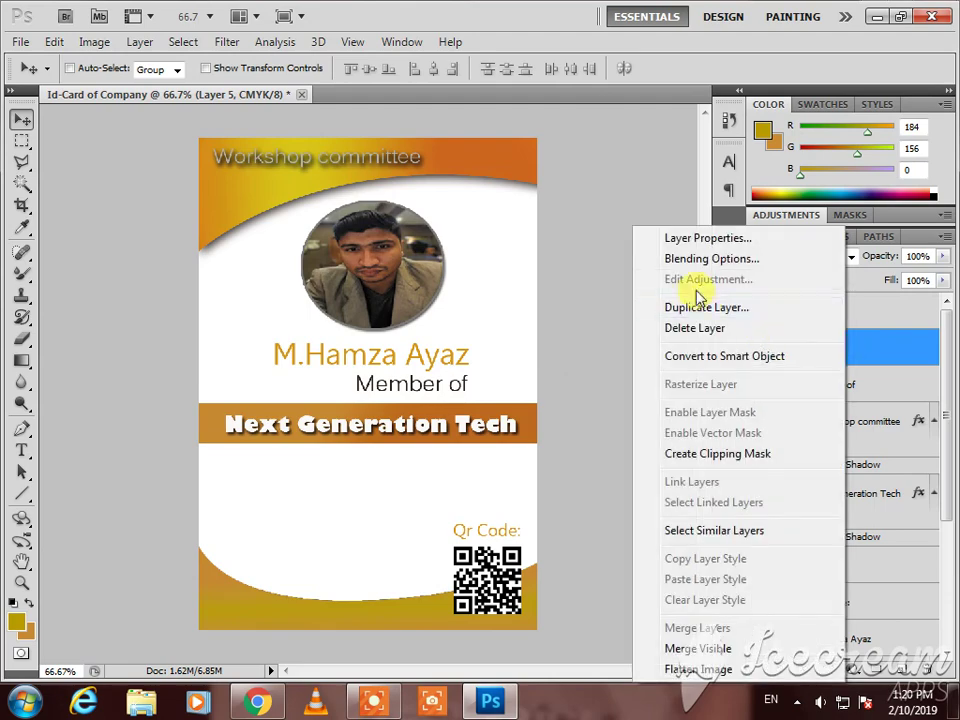
left_click(690, 258)
mouse_move(541, 197)
left_mouse_down()
mouse_move(612, 261)
mouse_move(611, 214)
left_mouse_up()
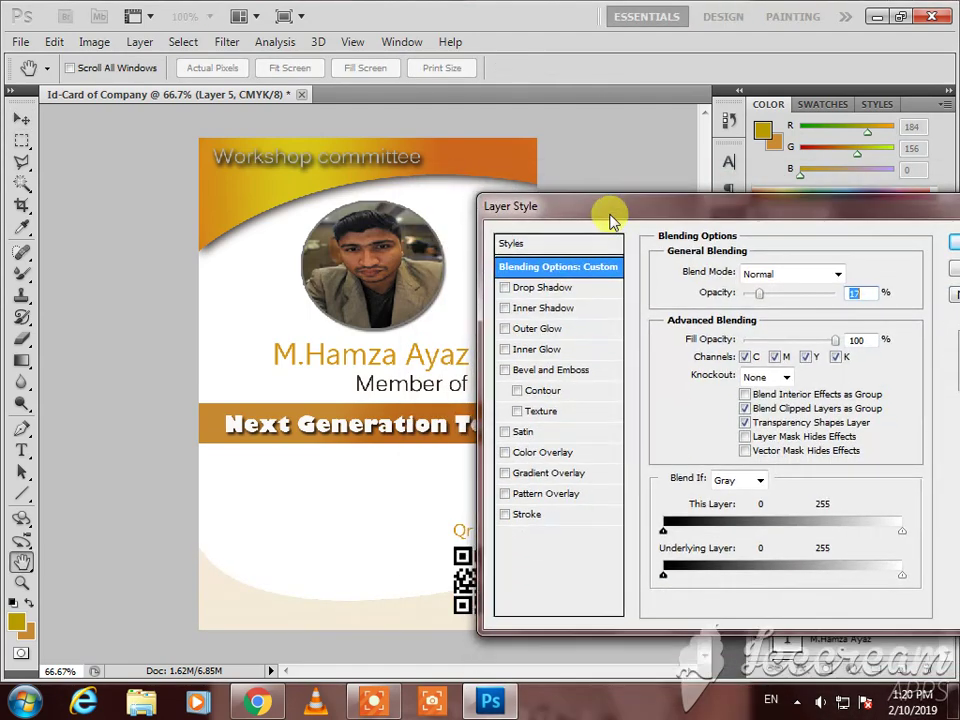
left_click(556, 288)
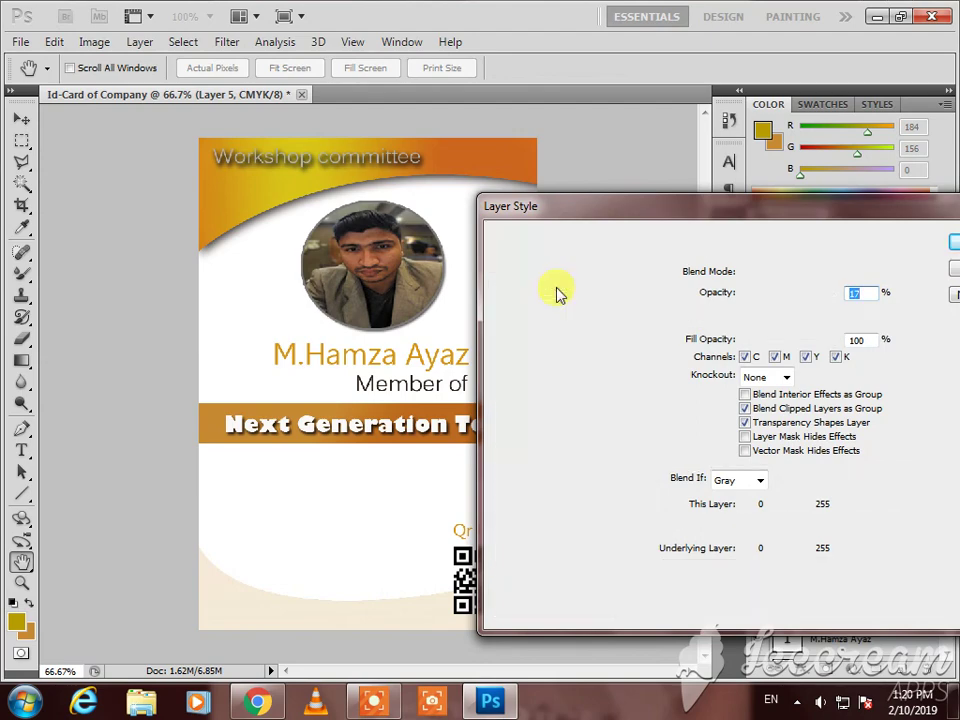
left_click_drag(829, 208, 727, 293)
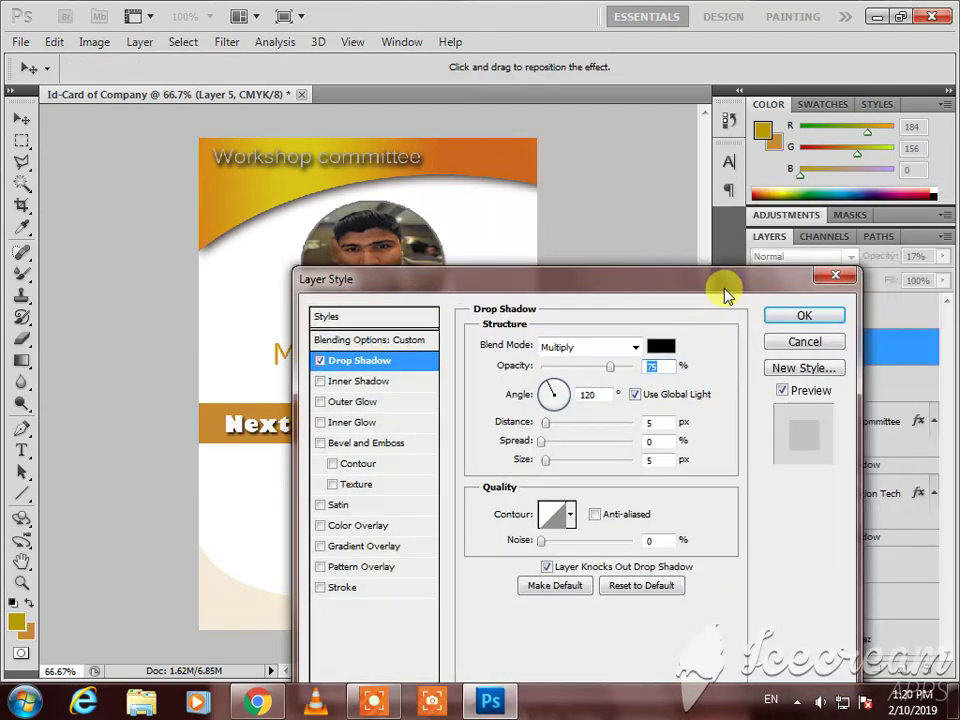
left_click(806, 344)
left_click(824, 352)
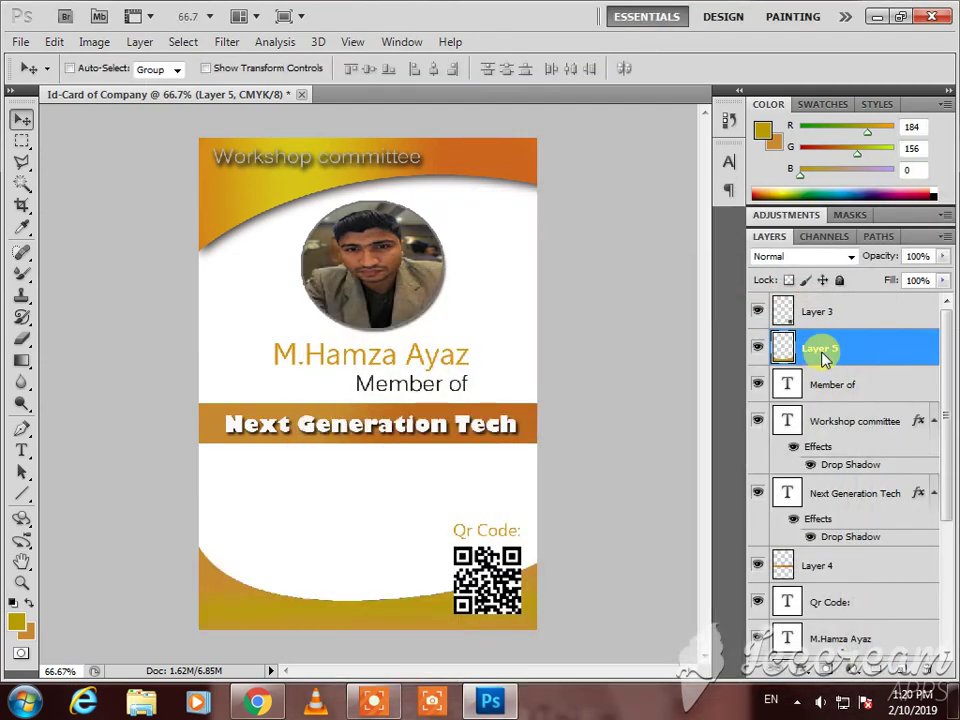
right_click(823, 355)
left_click(739, 258)
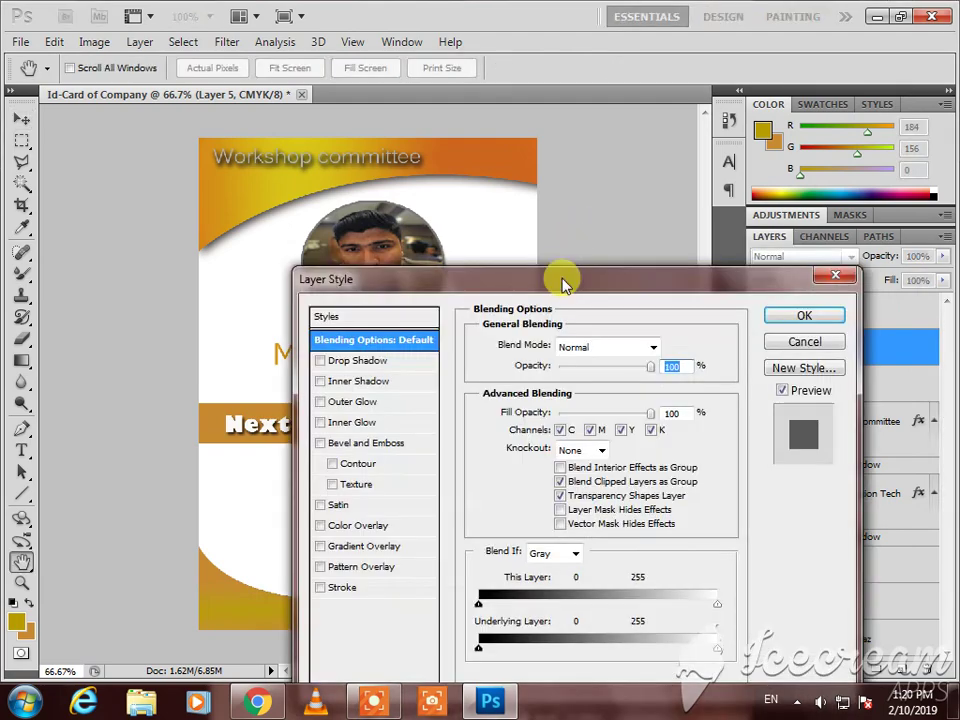
left_click_drag(563, 272, 714, 107)
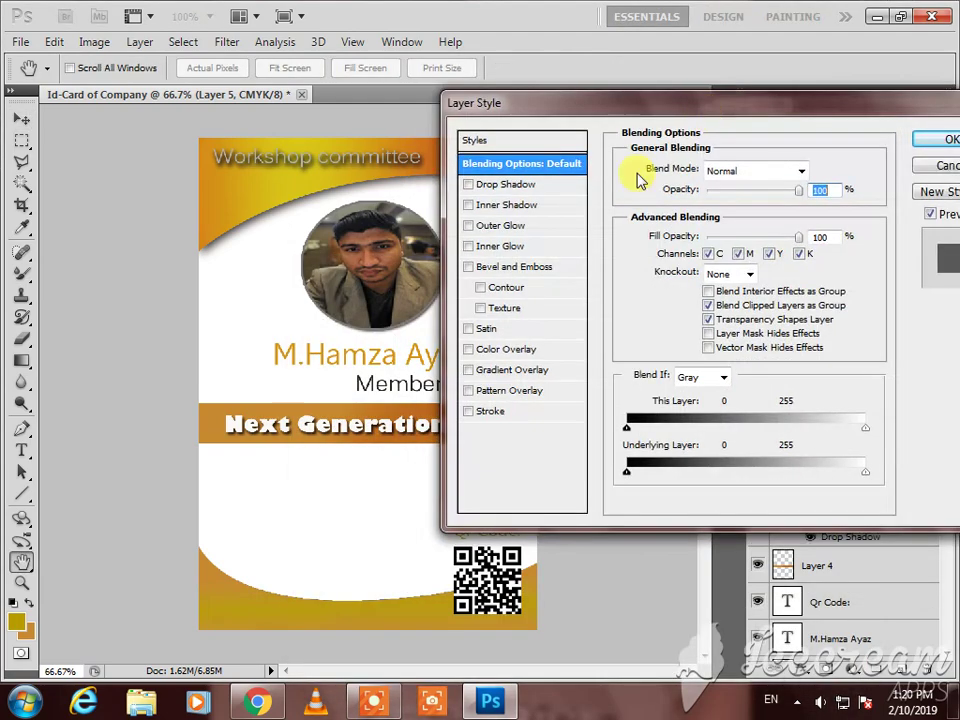
left_click(508, 190)
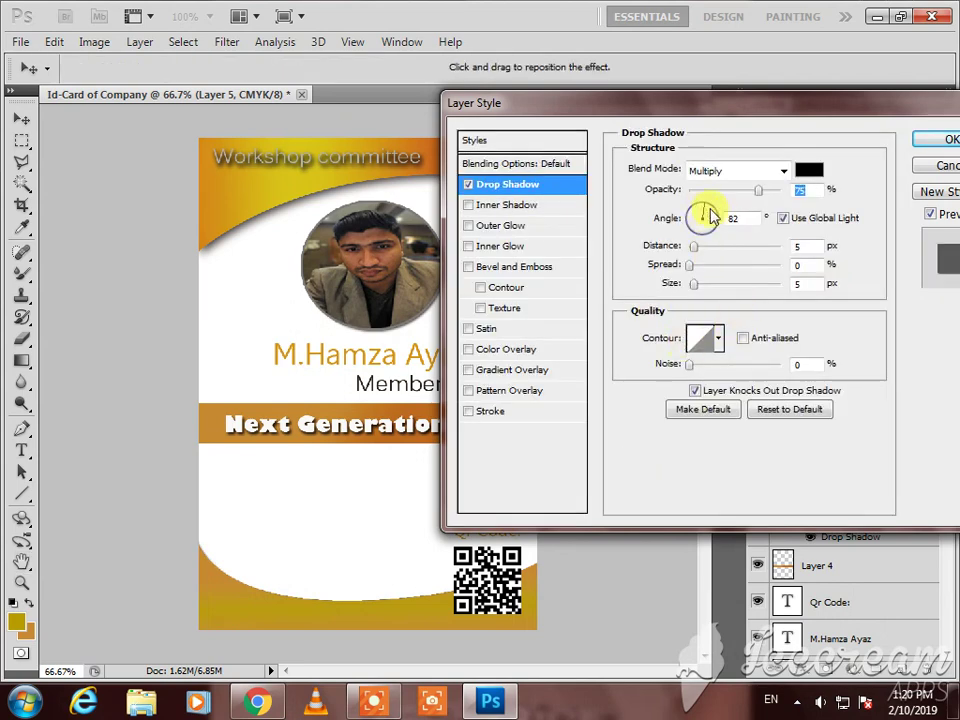
left_click(712, 218)
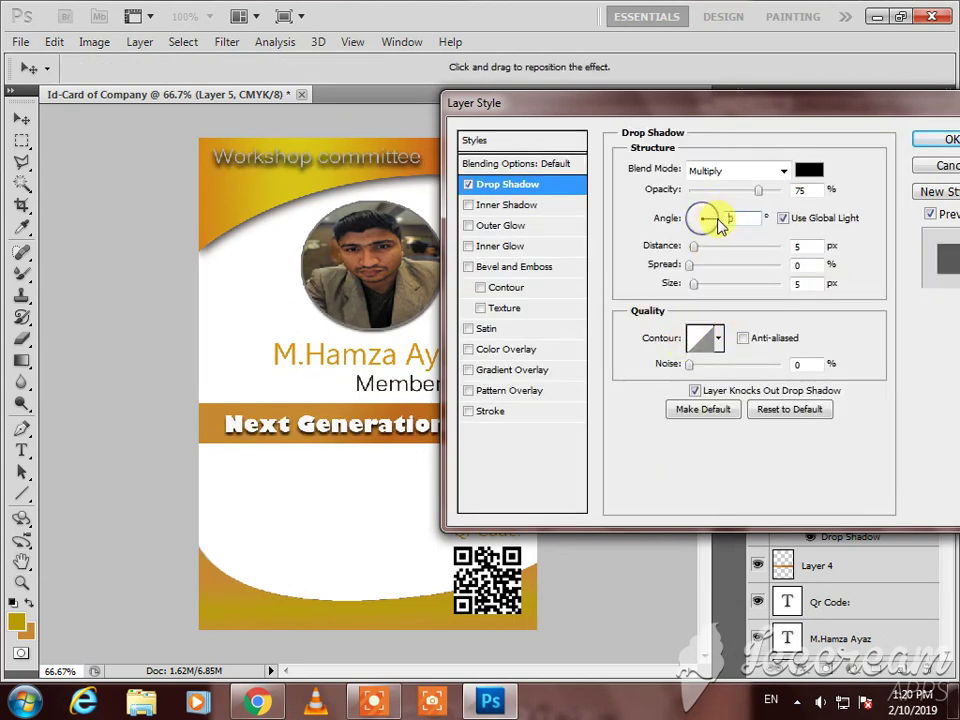
left_click_drag(718, 226, 712, 232)
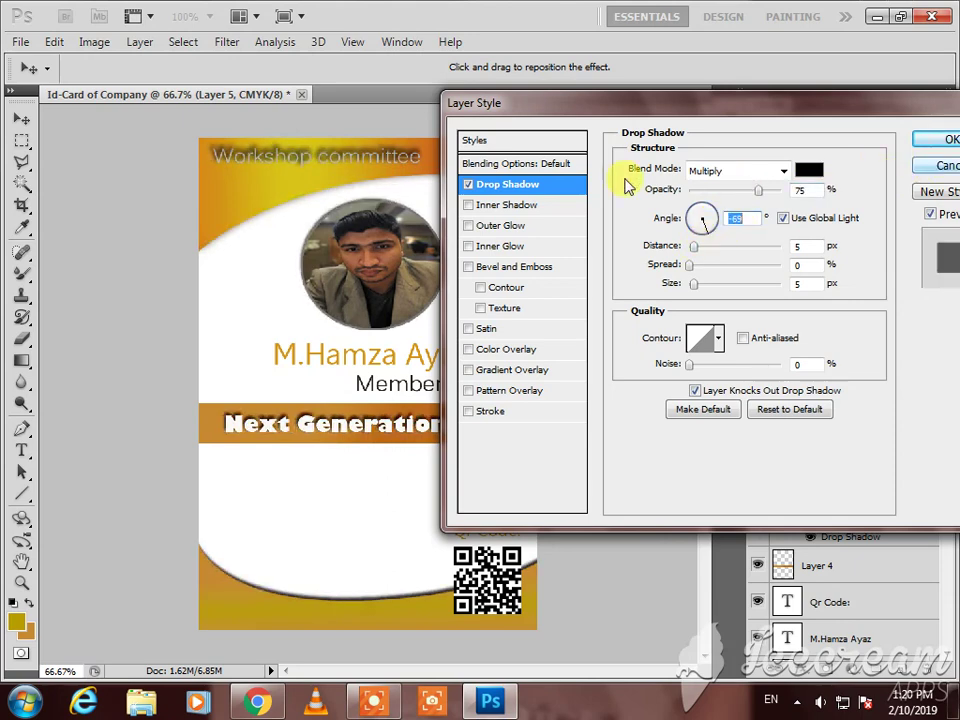
left_click(467, 184)
left_click(467, 186)
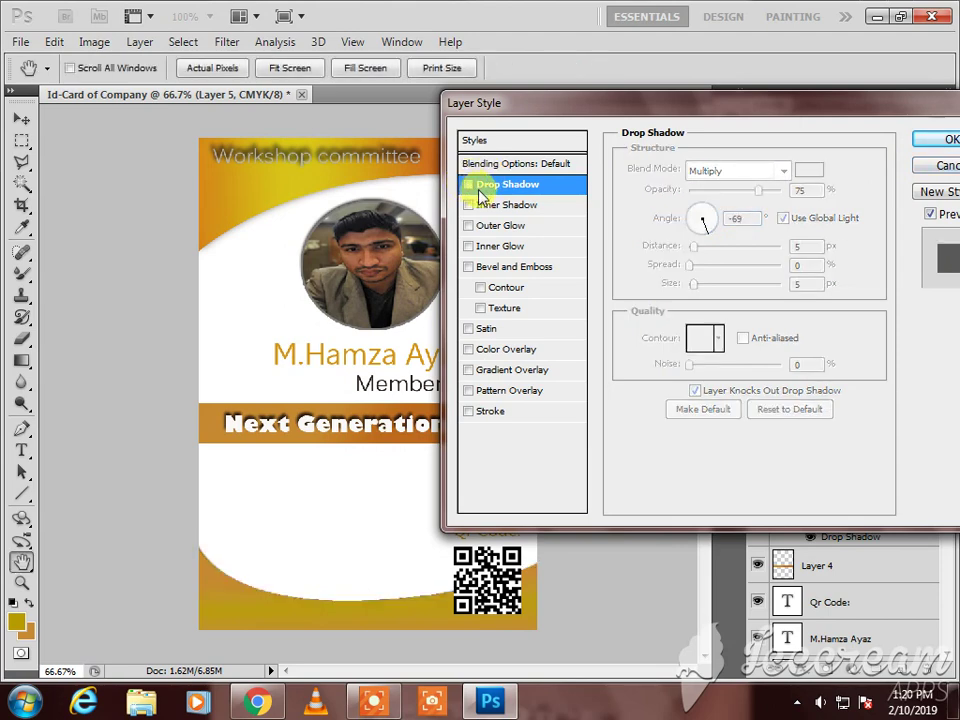
left_click(944, 165)
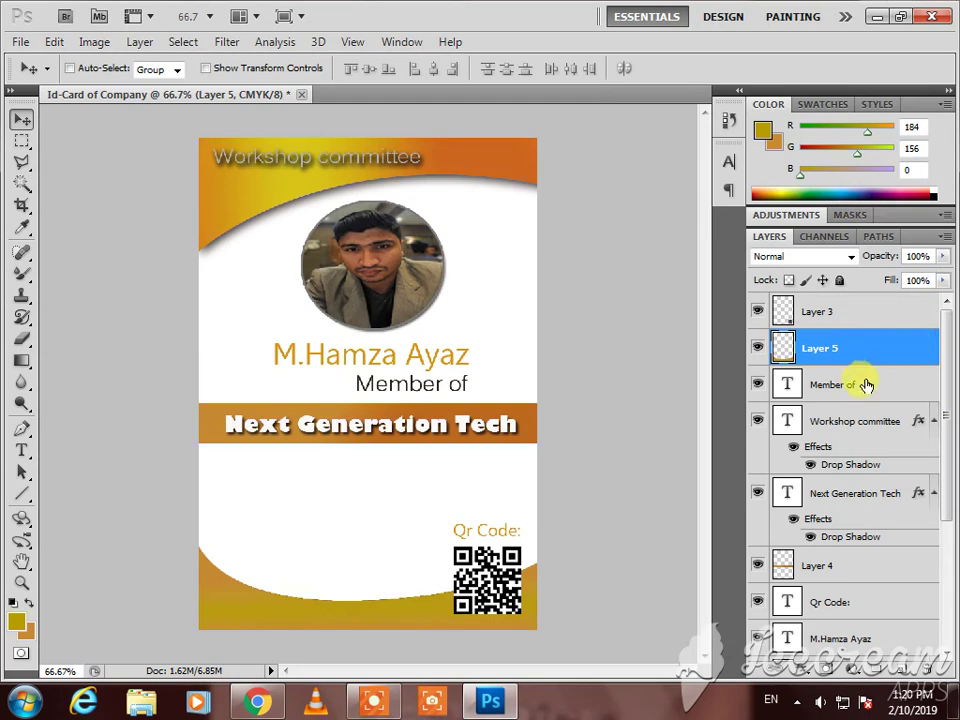
Step: Give Layer 5 a Bevel and Emboss with 1000% depth and 16 px size
right_click(826, 355)
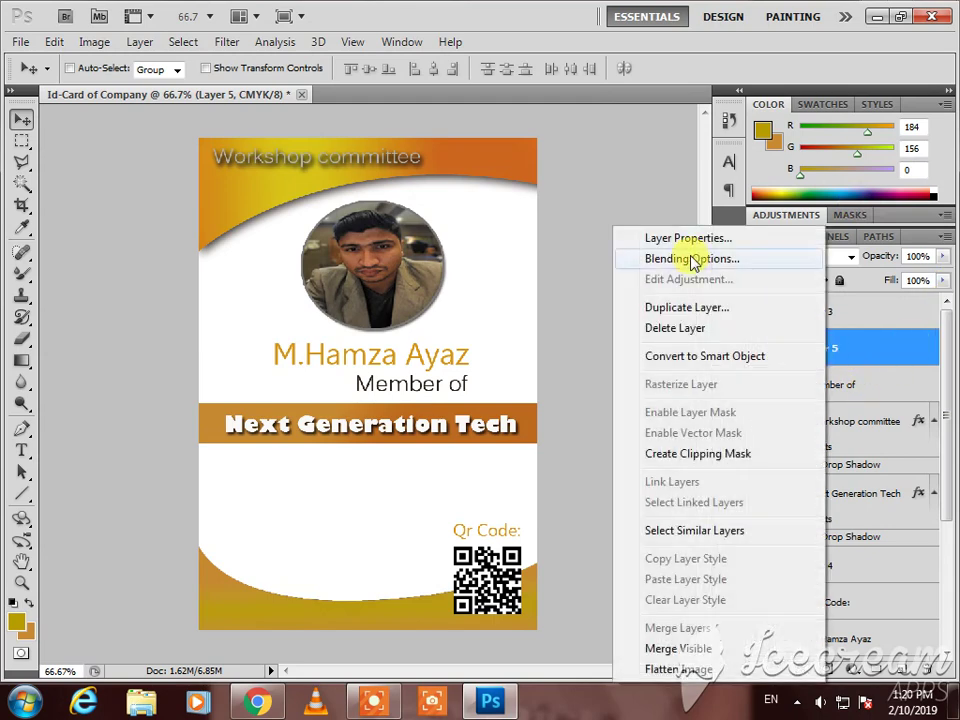
left_click(664, 257)
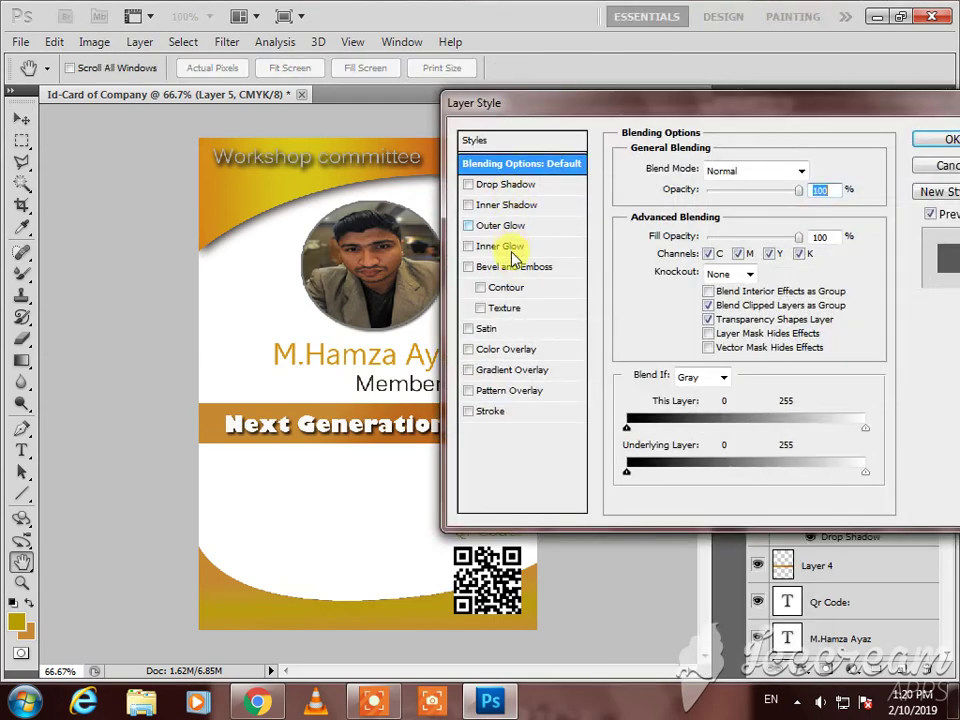
left_click(510, 268)
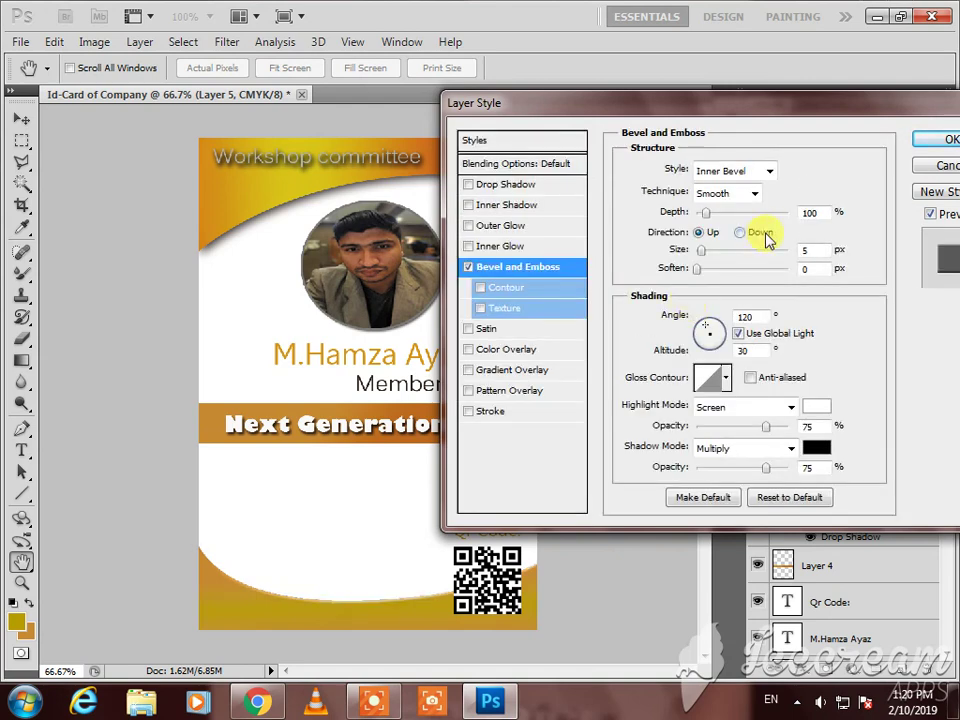
left_click_drag(708, 213, 822, 219)
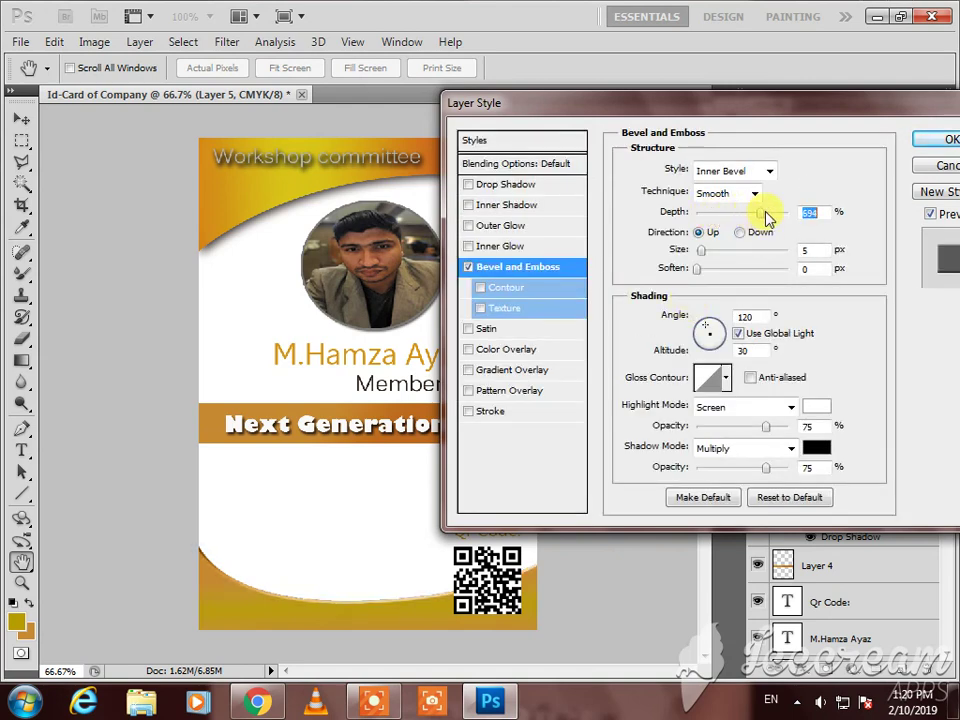
left_click_drag(707, 250, 709, 255)
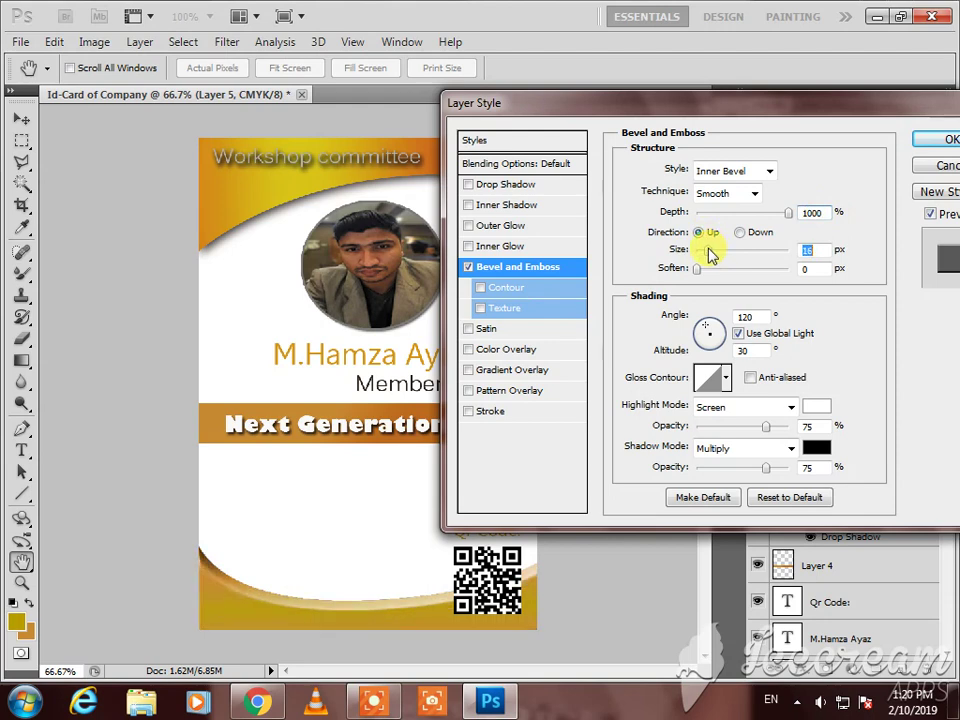
Step: Make the bevel's shadow colour orange #f66200 and apply the layer style
left_click(820, 447)
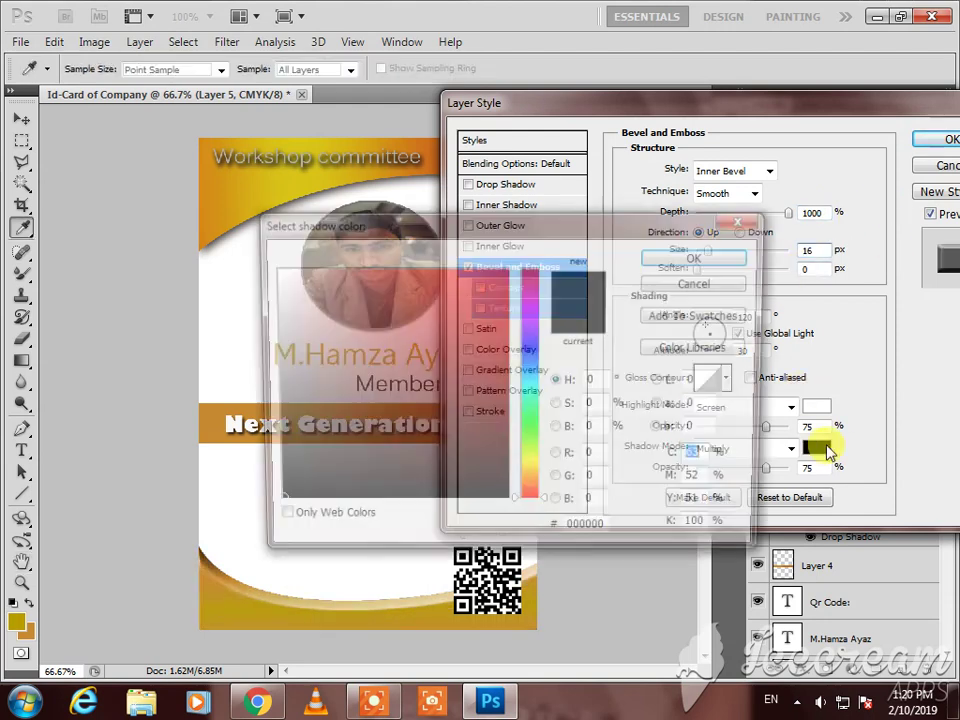
left_click(529, 489)
left_click(533, 491)
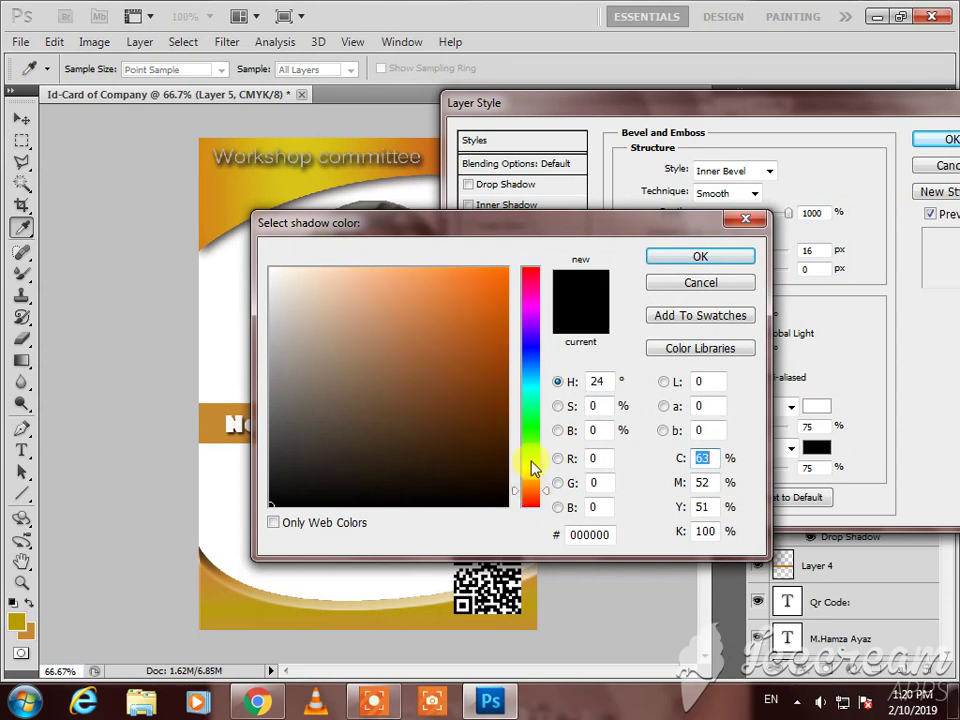
left_click_drag(508, 364, 506, 276)
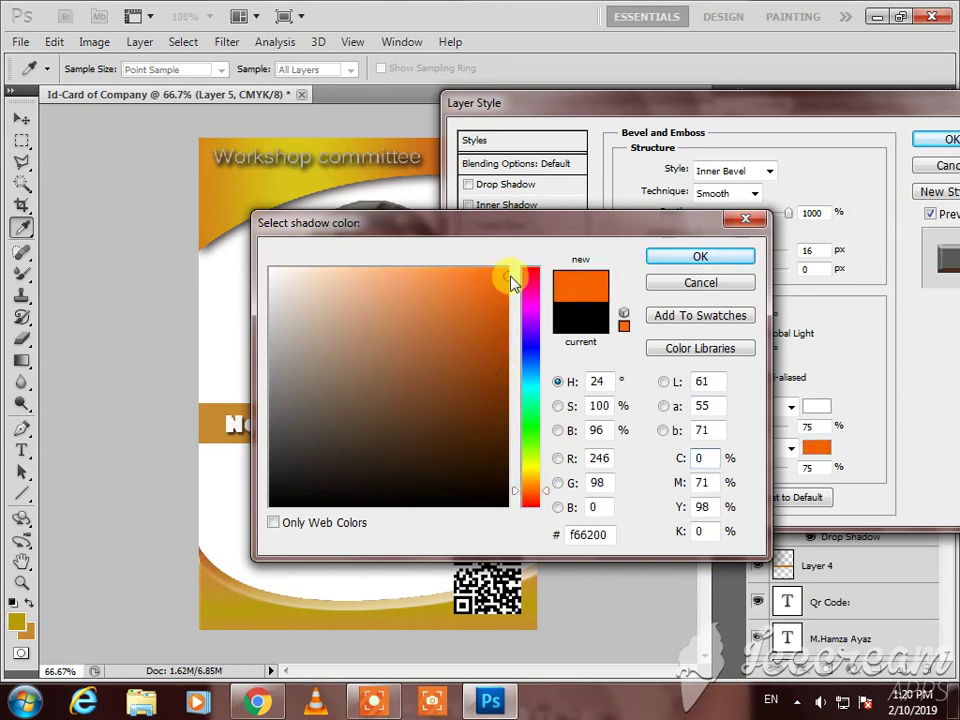
left_click(673, 262)
left_click(921, 146)
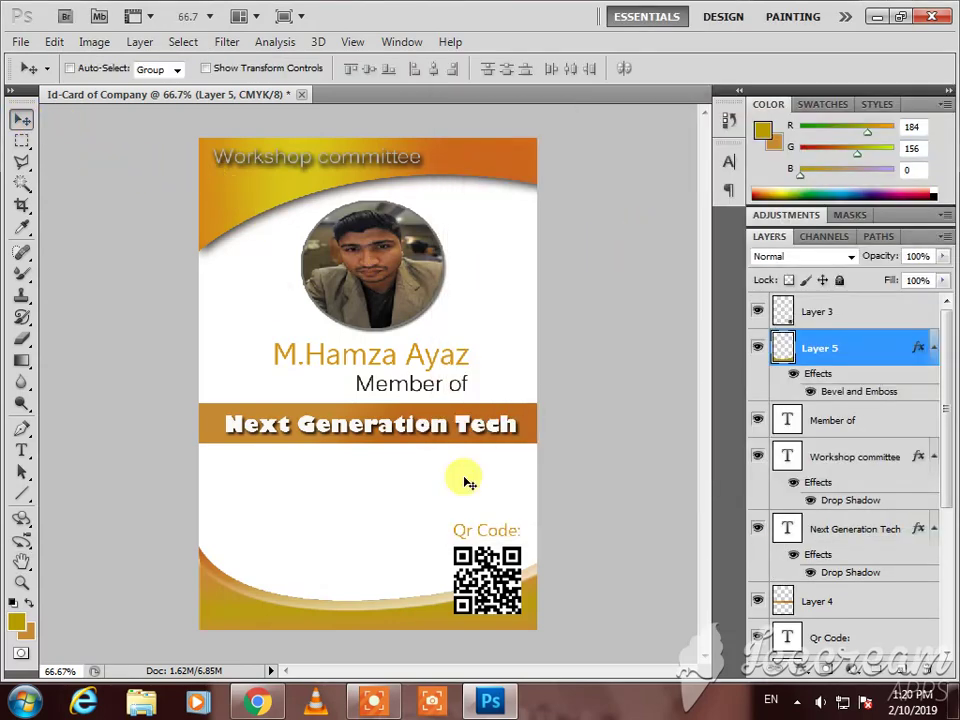
Step: Add a default Drop Shadow layer style to Layer 3, the top curved shape
left_click(812, 318)
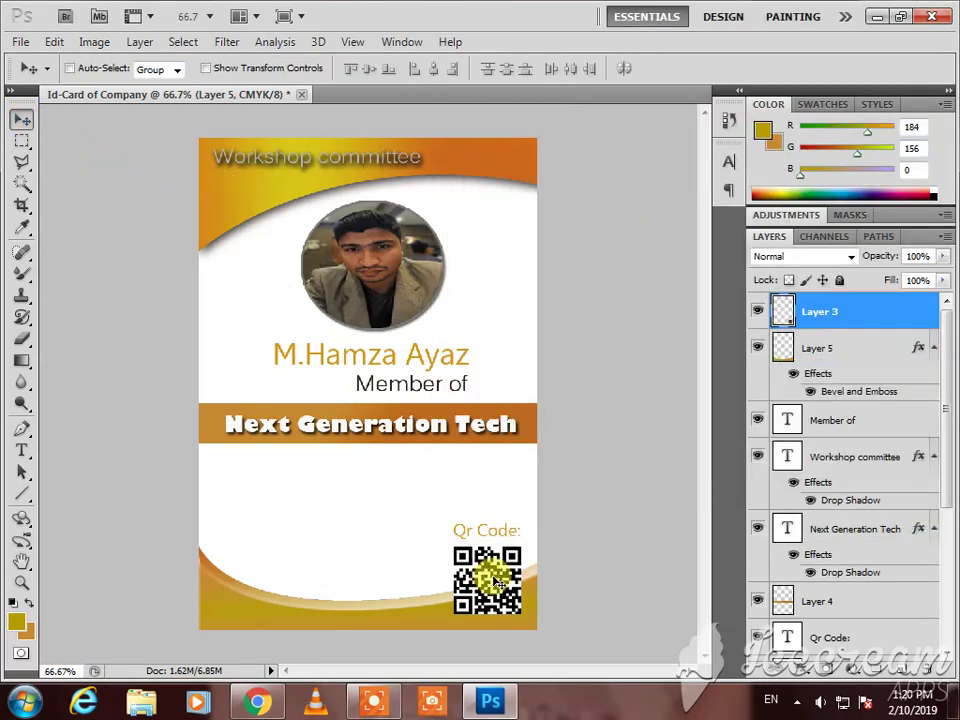
right_click(813, 328)
left_click(705, 257)
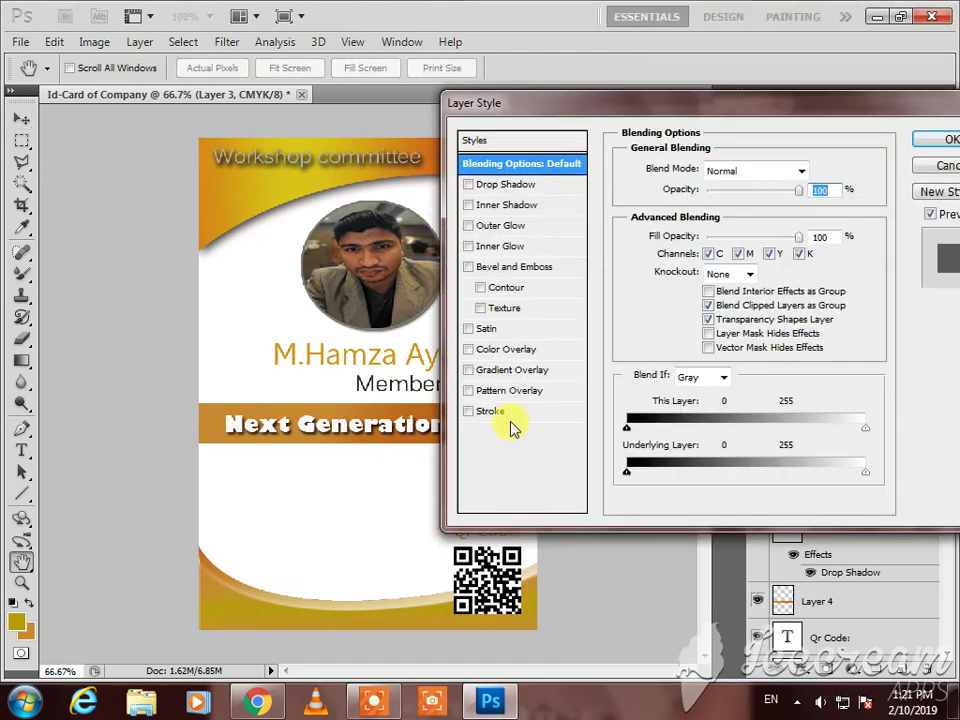
left_click(508, 187)
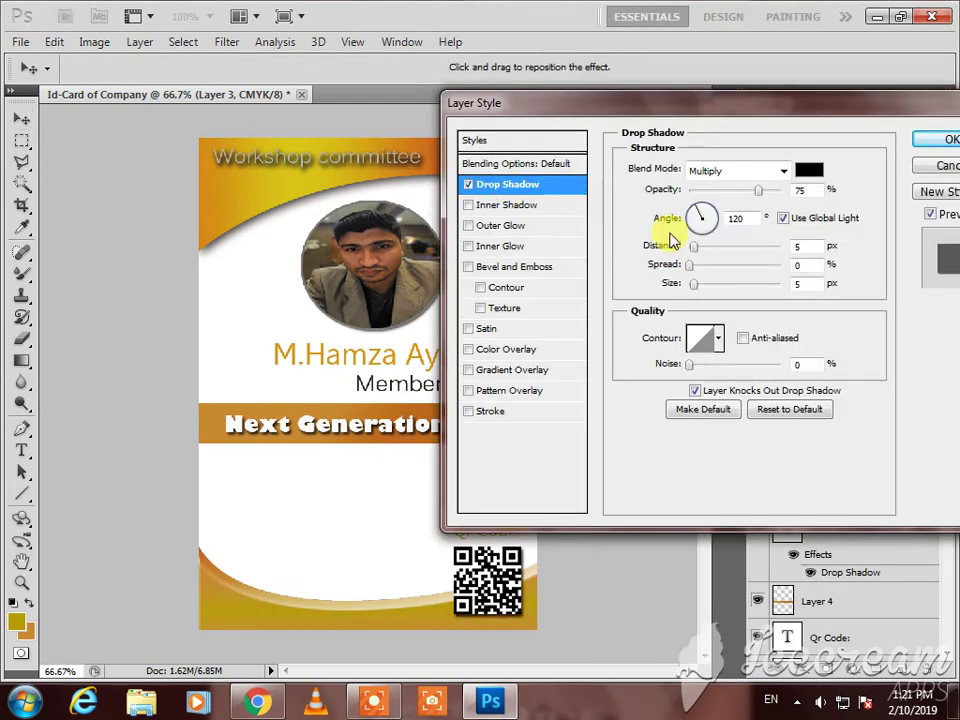
left_click(925, 147)
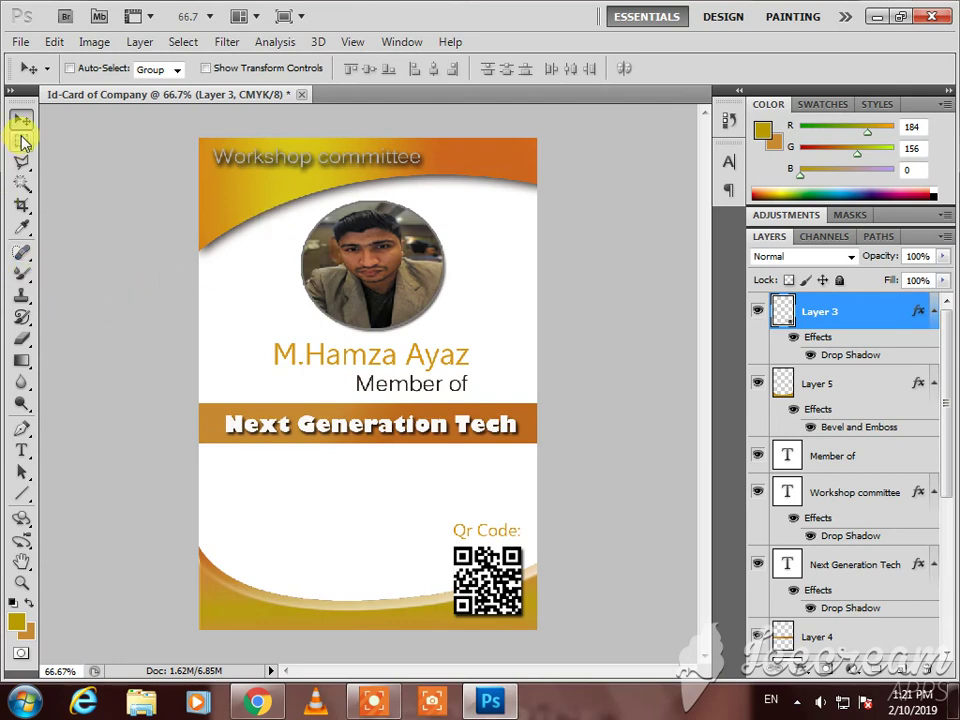
Step: Show the Info panel with F8, then close it again
key("F8")
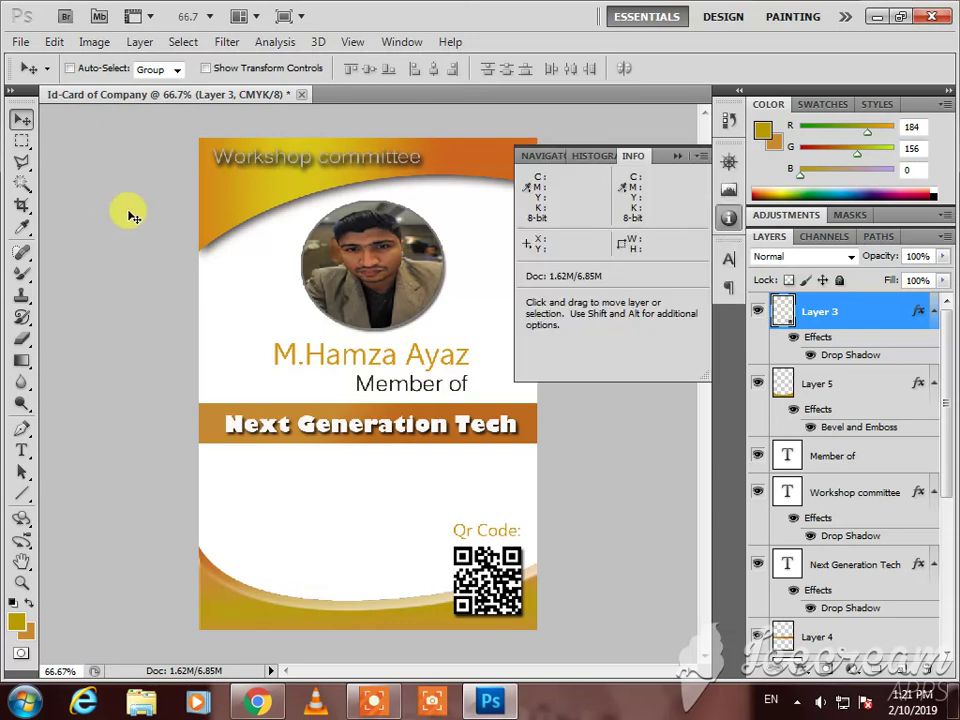
left_click(677, 157)
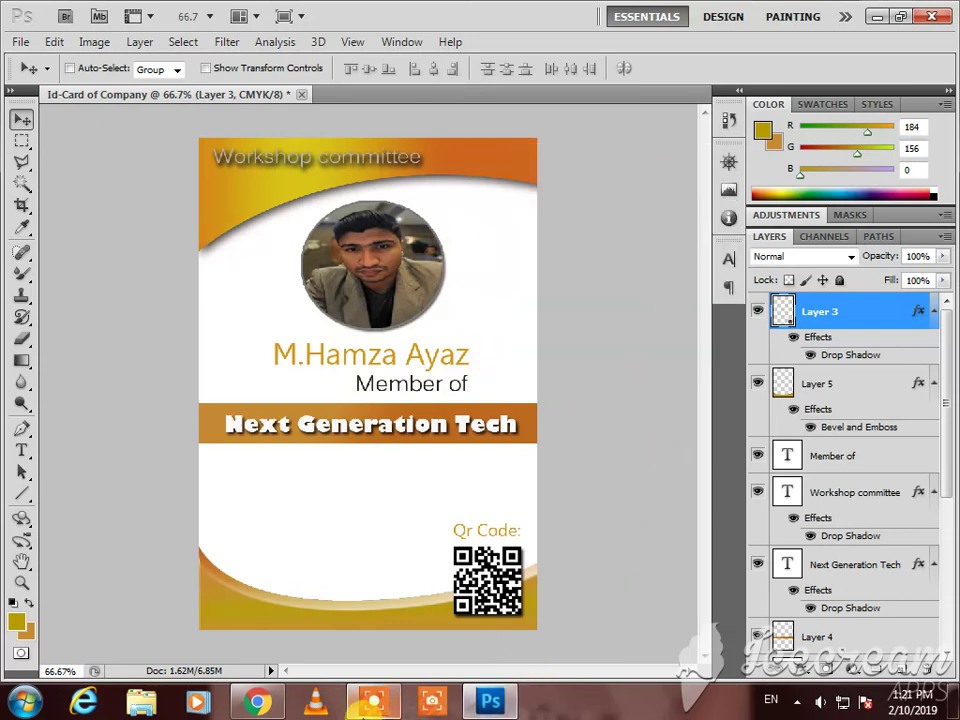